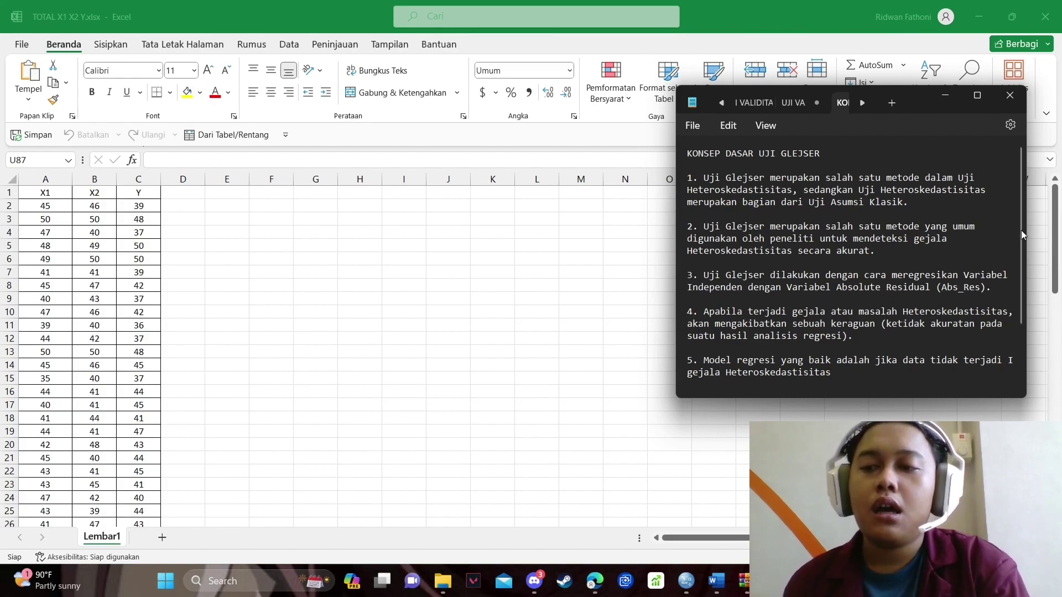
# - Read the notes on the Glejser test's basic concepts and significance criteria, and minimise the notes window
pyautogui.moveTo(1021, 238); pyautogui.dragTo(1018, 298)
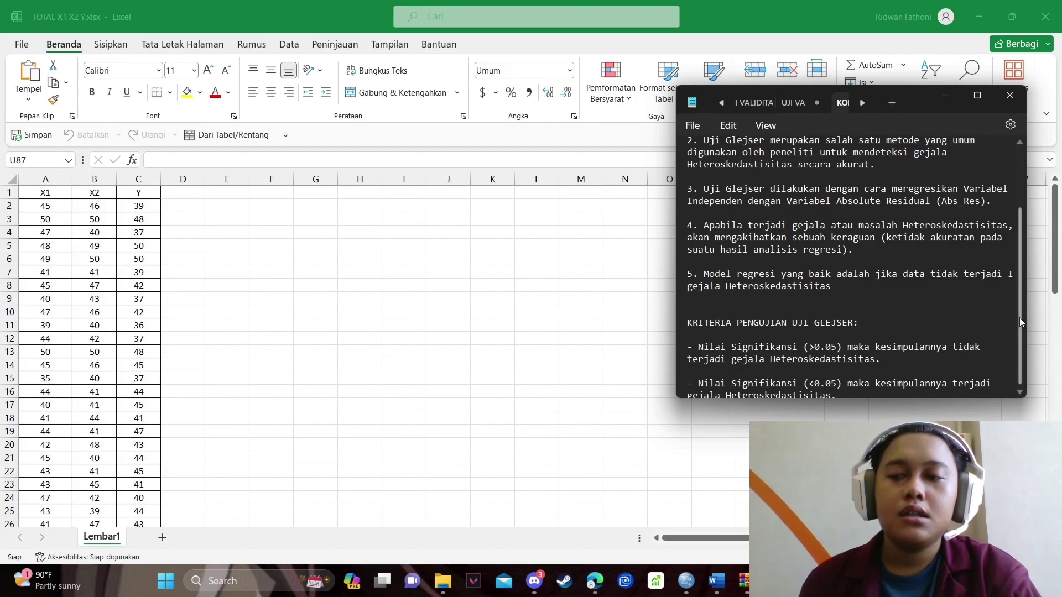
pyautogui.scroll(-1, 1021, 334)
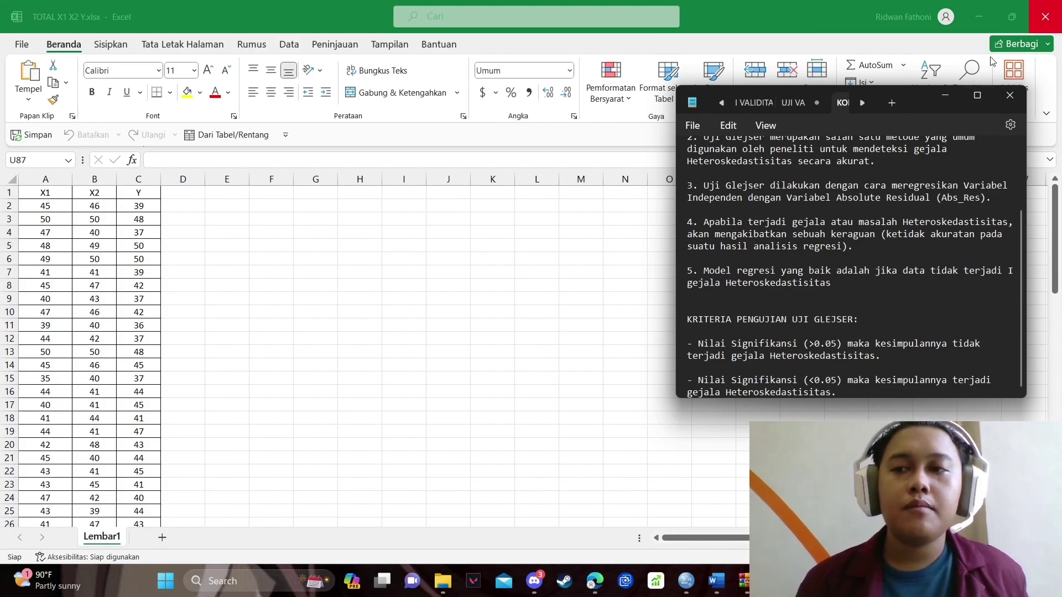
pyautogui.click(946, 96)
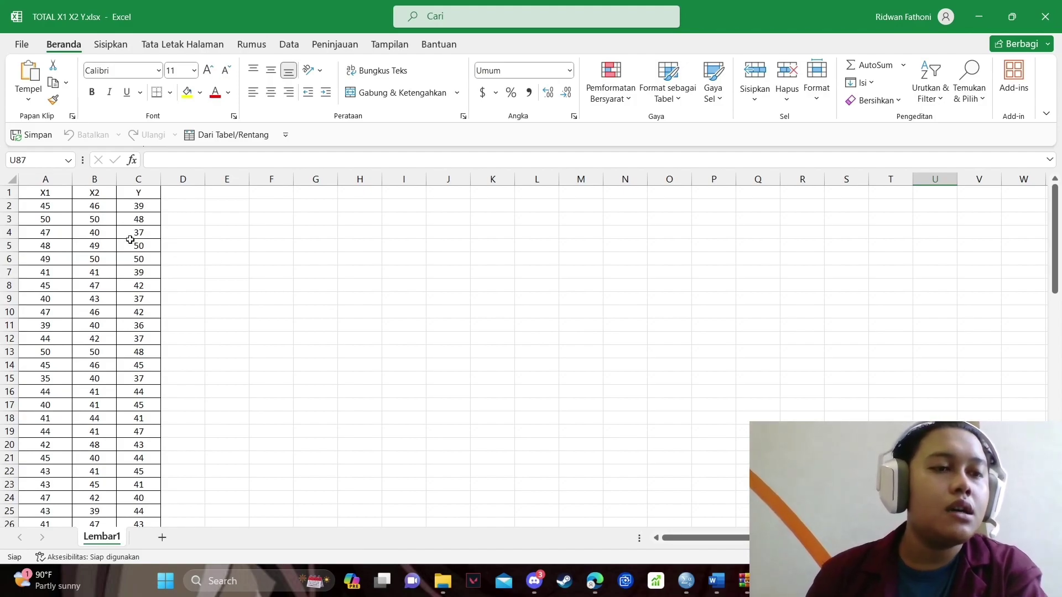
# - Copy the X1, X2 and Y data values in A2:C76, without the header row
pyautogui.click(51, 207)
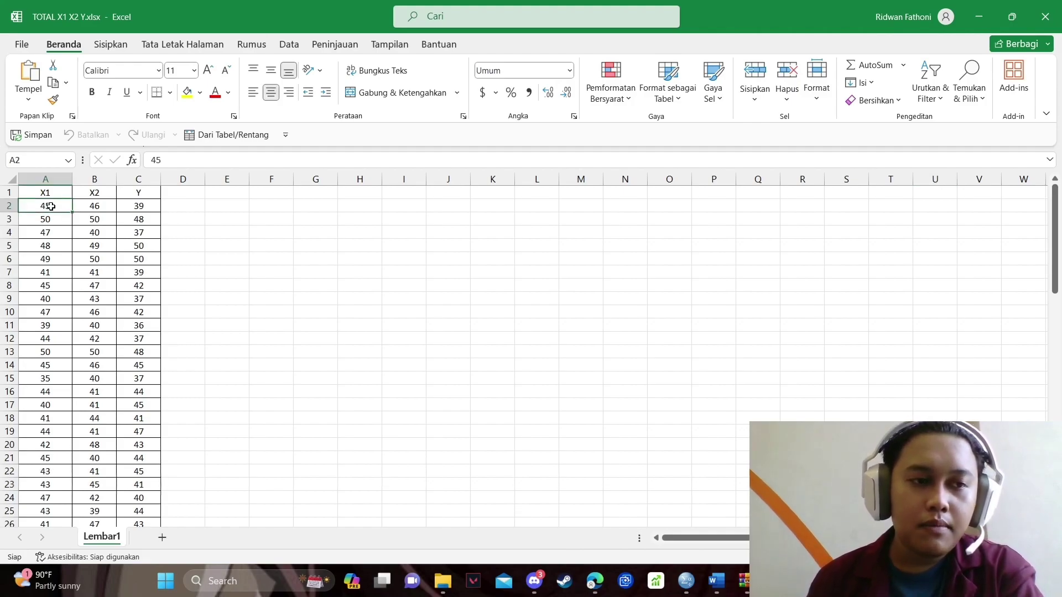
pyautogui.hotkey('shift', 'Right')
pyautogui.hotkey('shift', 'Right')
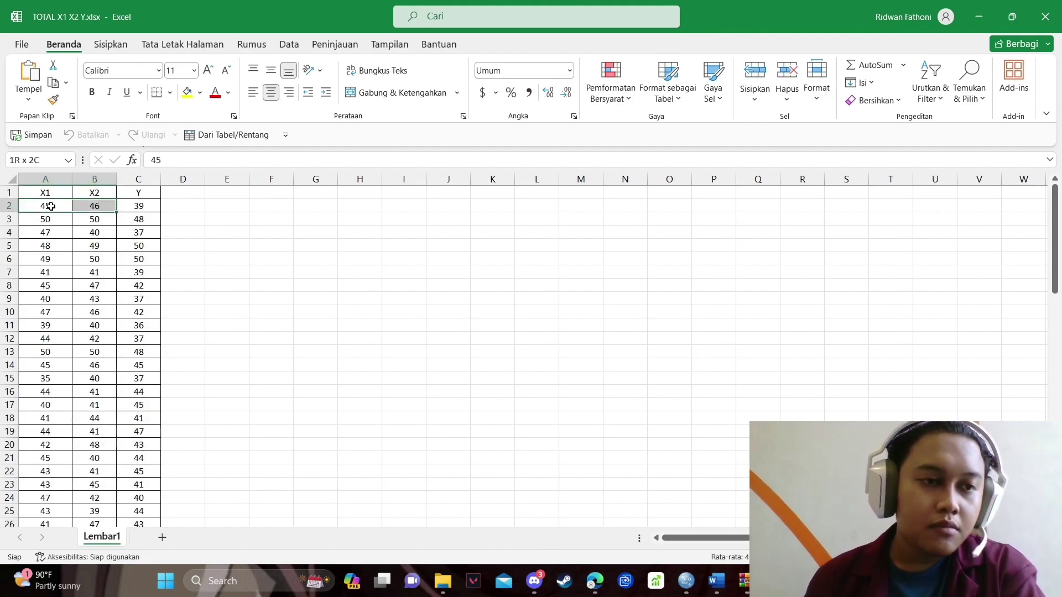
pyautogui.hotkey('shift', 'Down')
pyautogui.hotkey('shift', 'Down')
pyautogui.hotkey('shift', 'Down')
pyautogui.hotkey('shift', 'Down')
pyautogui.hotkey('shift', 'Down')
pyautogui.hotkey('shift', 'Down')
pyautogui.hotkey('shift', 'Down')
pyautogui.hotkey('shift', 'Down')
pyautogui.hotkey('shift', 'Down')
pyautogui.hotkey('shift', 'Down')
pyautogui.hotkey('shift', 'Down')
pyautogui.hotkey('shift', 'Down')
pyautogui.hotkey('shift', 'Down')
pyautogui.hotkey('shift', 'Down')
pyautogui.hotkey('shift', 'Down')
pyautogui.hotkey('shift', 'Down')
pyautogui.hotkey('shift', 'Down')
pyautogui.hotkey('shift', 'Down')
pyautogui.hotkey('shift', 'Down')
pyautogui.hotkey('shift', 'Down')
pyautogui.hotkey('shift', 'Down')
pyautogui.hotkey('shift', 'Down')
pyautogui.hotkey('shift', 'Down')
pyautogui.hotkey('shift', 'Down')
pyautogui.hotkey('shift', 'Down')
pyautogui.hotkey('shift', 'Down')
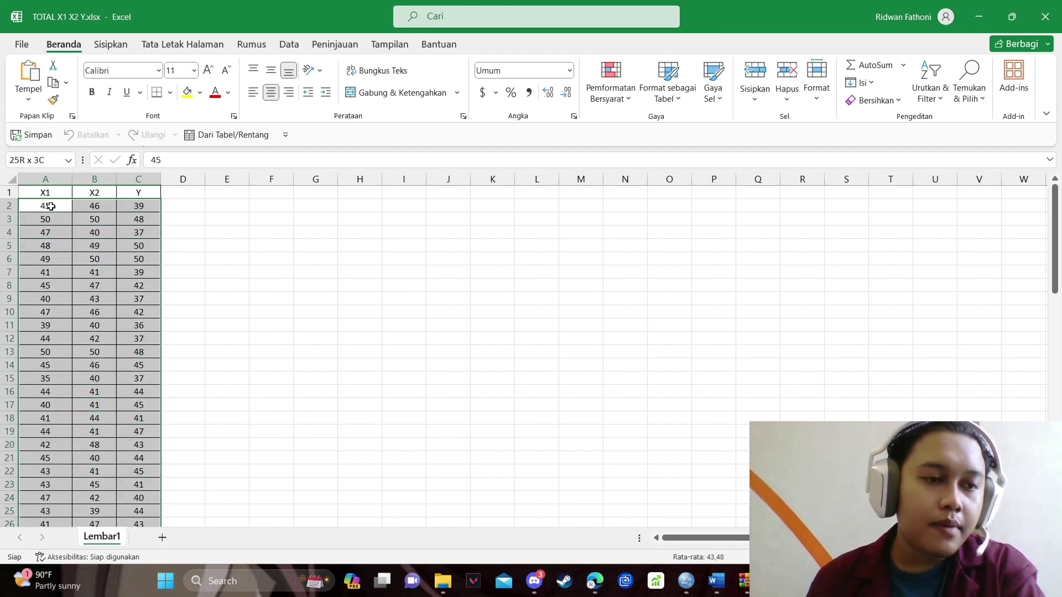
pyautogui.hotkey('shift', 'Down')
pyautogui.hotkey('shift', 'Down')
pyautogui.hotkey('shift', 'Down')
pyautogui.hotkey('shift', 'Down')
pyautogui.hotkey('shift', 'Down')
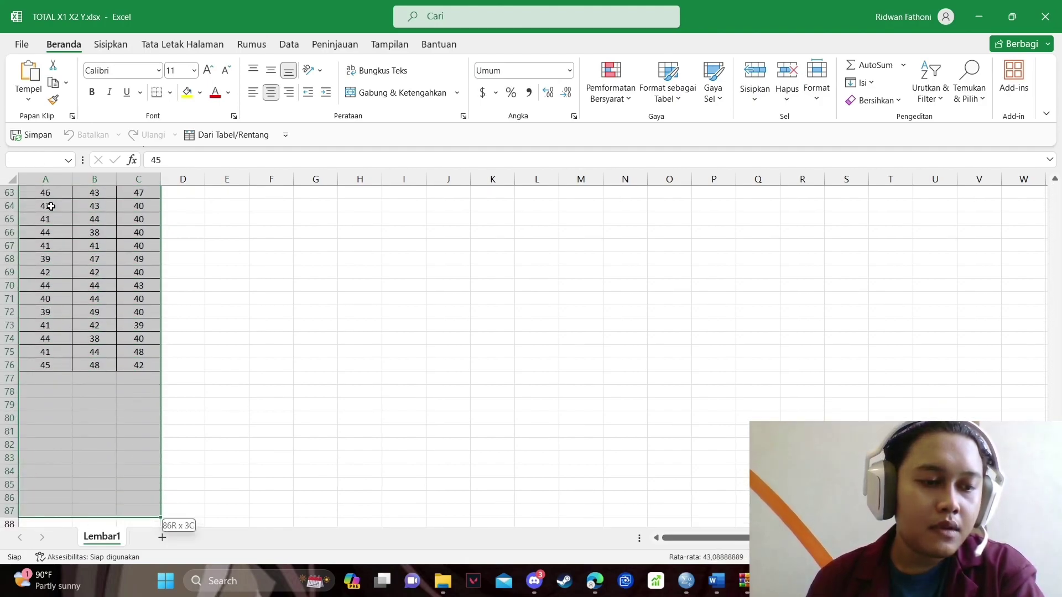
pyautogui.hotkey('shift', 'Up')
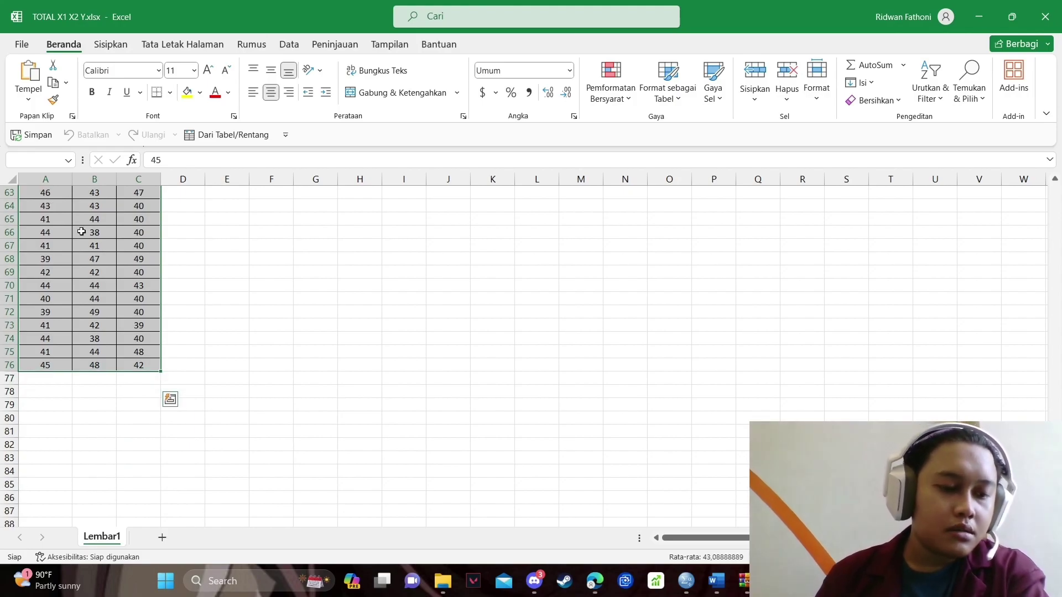
pyautogui.hotkey('ctrl', 'c')
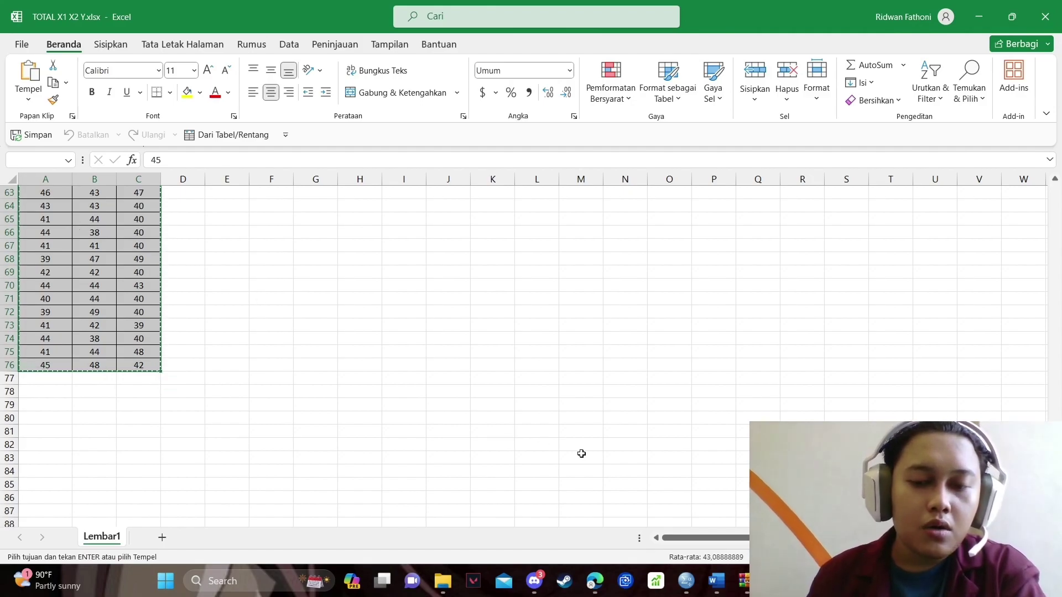
# - Switch to SPSS Statistics and paste the copied data into the empty dataset, starting at the first cell
pyautogui.click(686, 582)
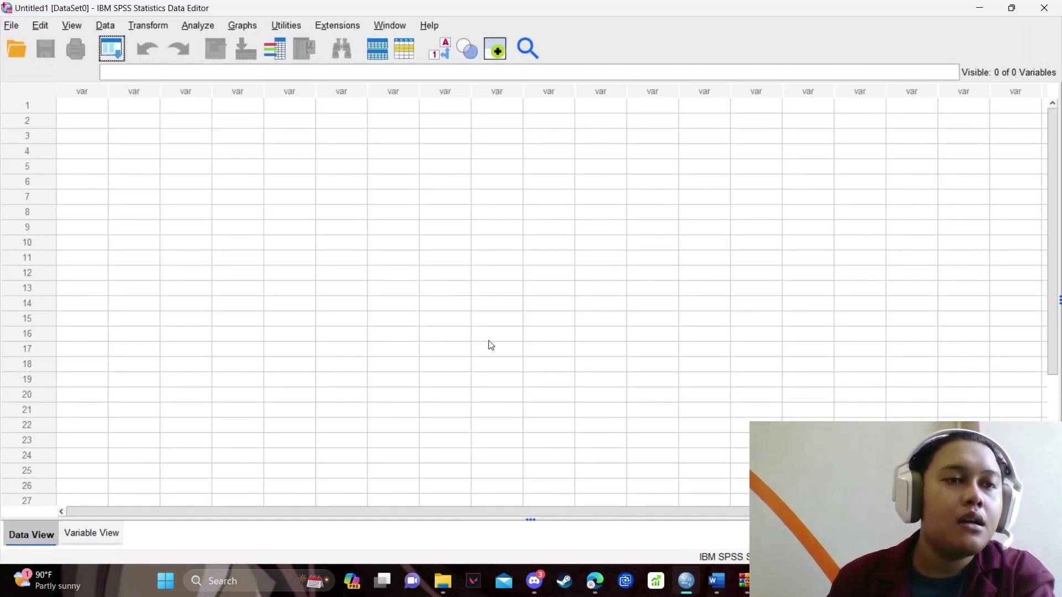
pyautogui.click(87, 107)
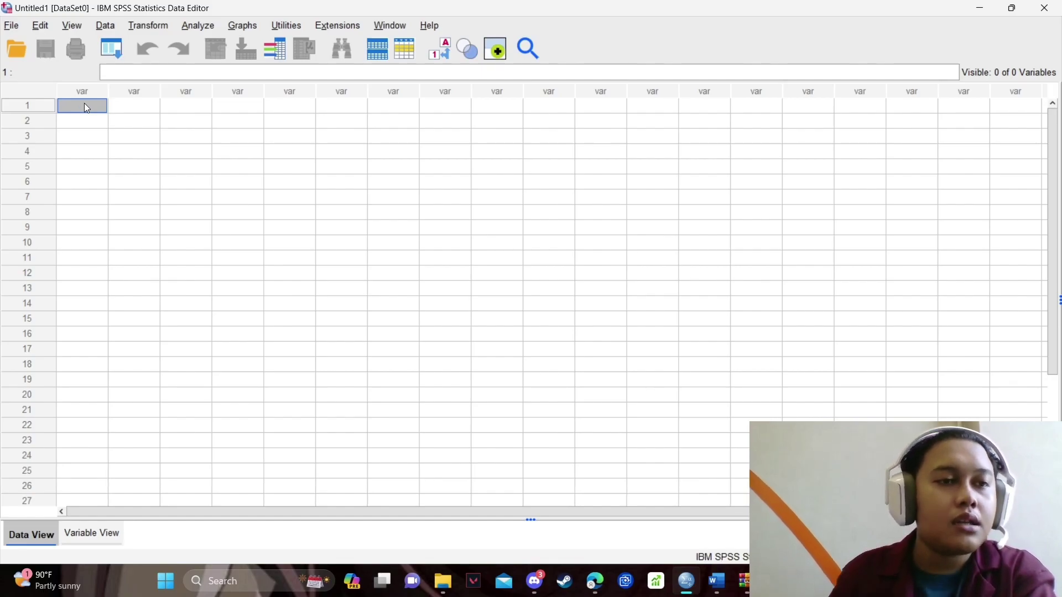
pyautogui.hotkey('ctrl', 'v')
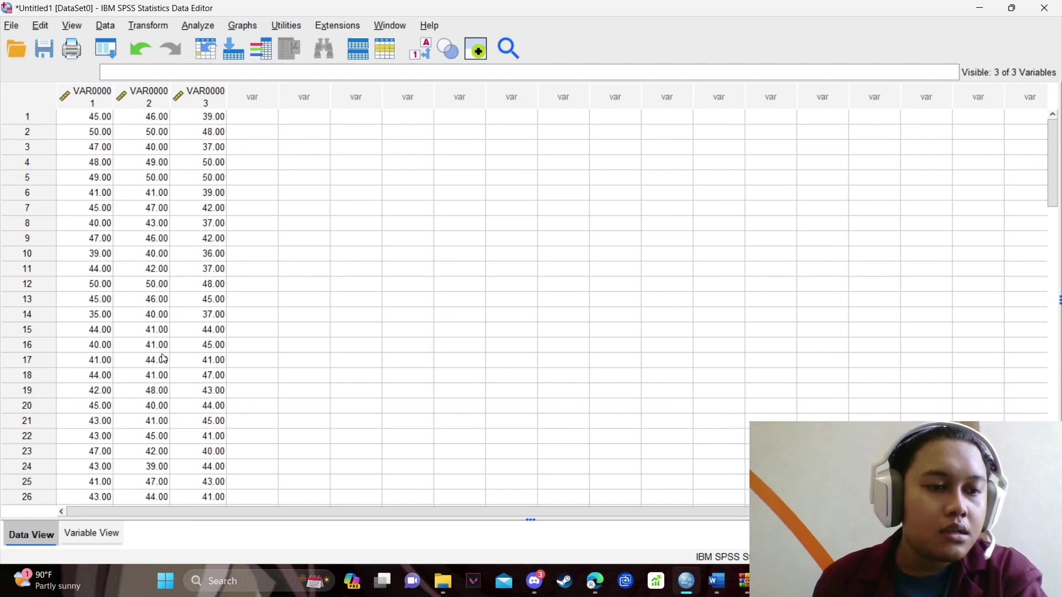
# - Rename the three variables, in order, to X1, X2 and Y
pyautogui.click(103, 532)
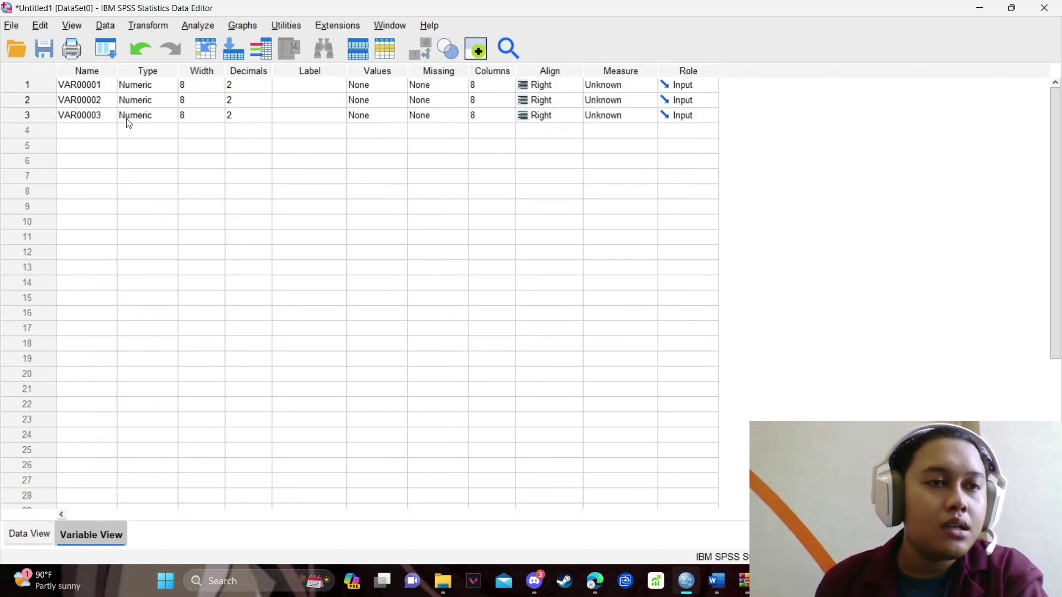
pyautogui.doubleClick(108, 85)
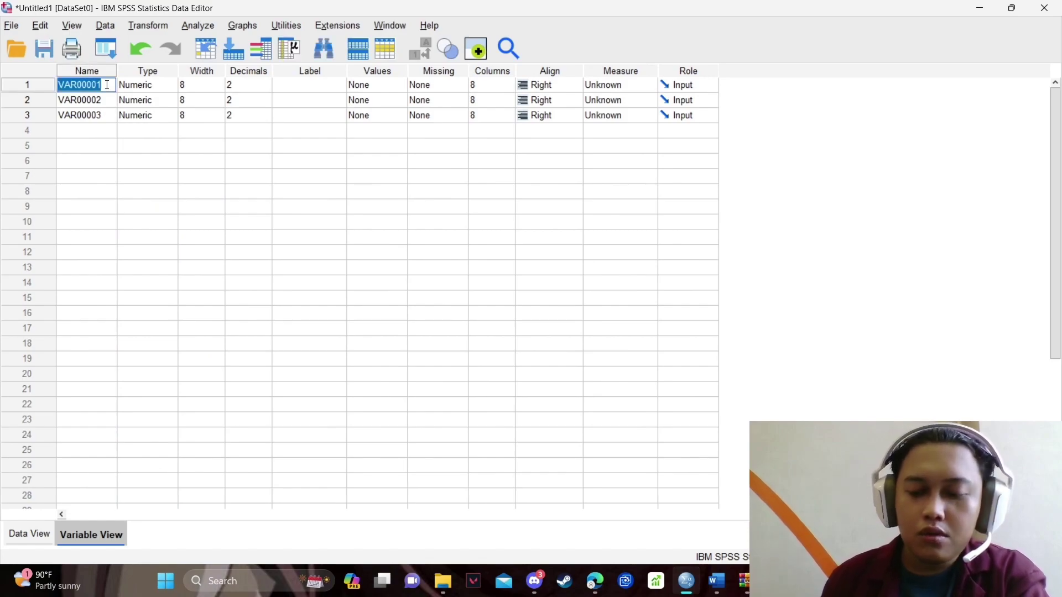
pyautogui.press('BackSpace')
pyautogui.write('X1')
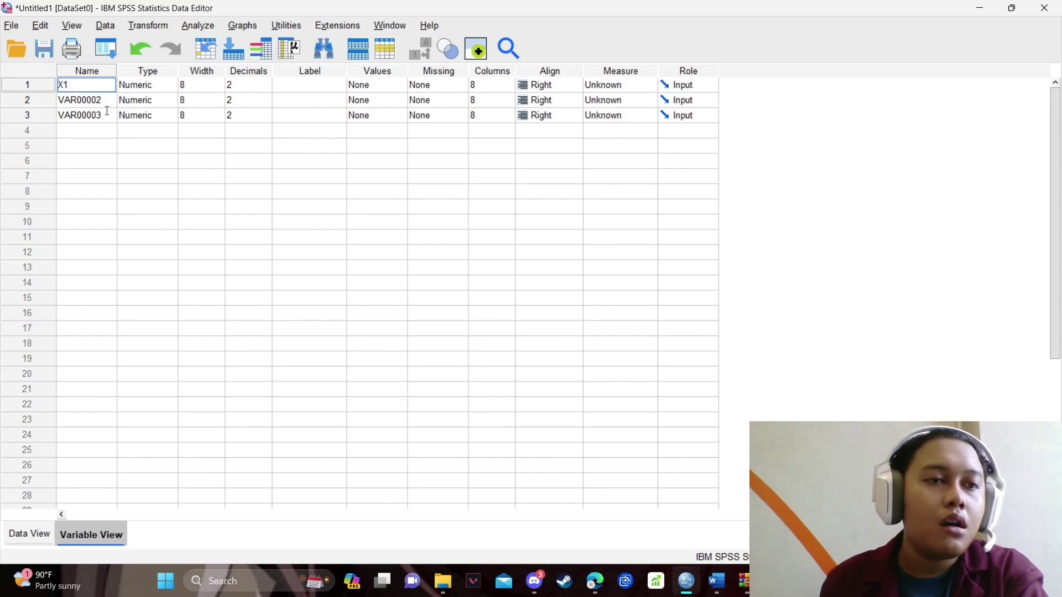
pyautogui.doubleClick(109, 111)
pyautogui.doubleClick(109, 103)
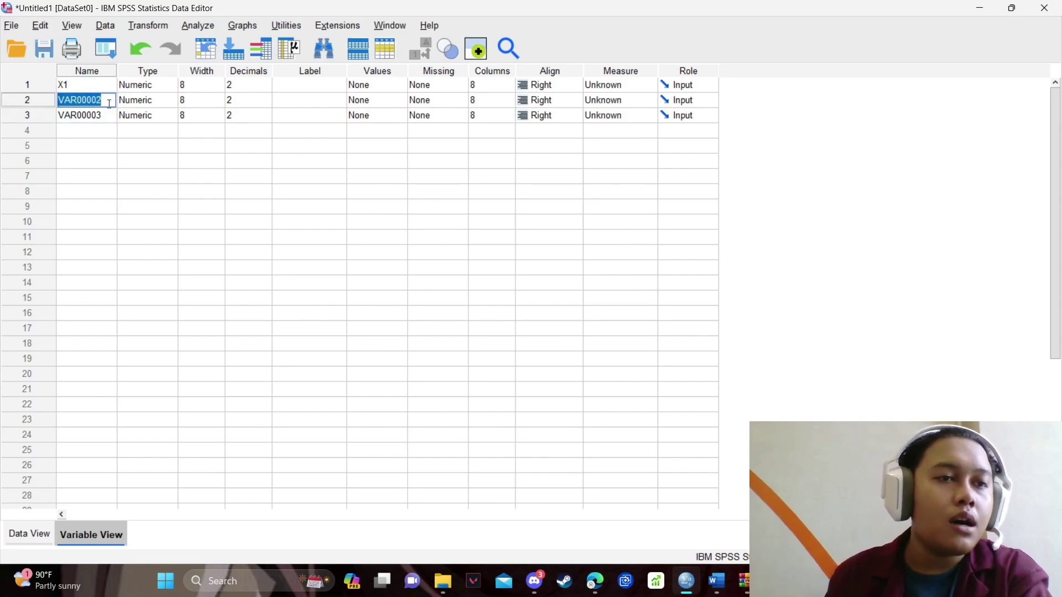
pyautogui.write('X2')
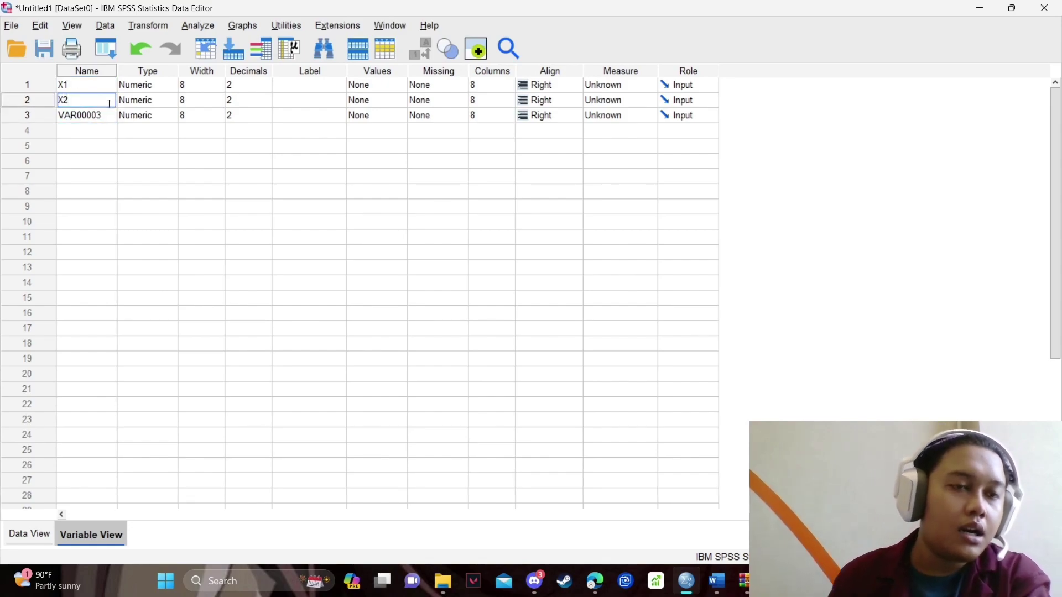
pyautogui.doubleClick(109, 118)
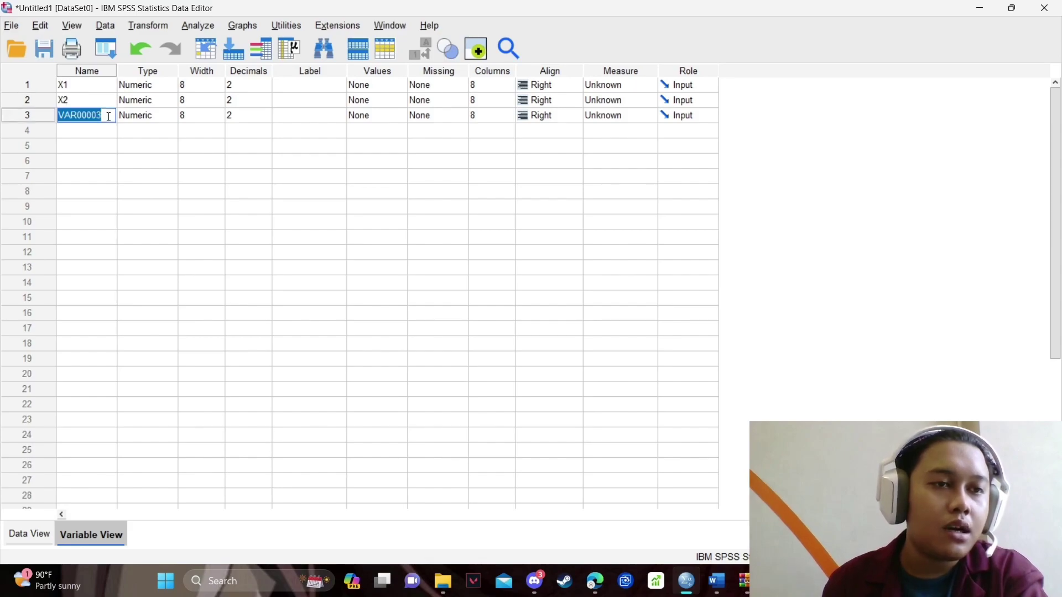
pyautogui.write('Y')
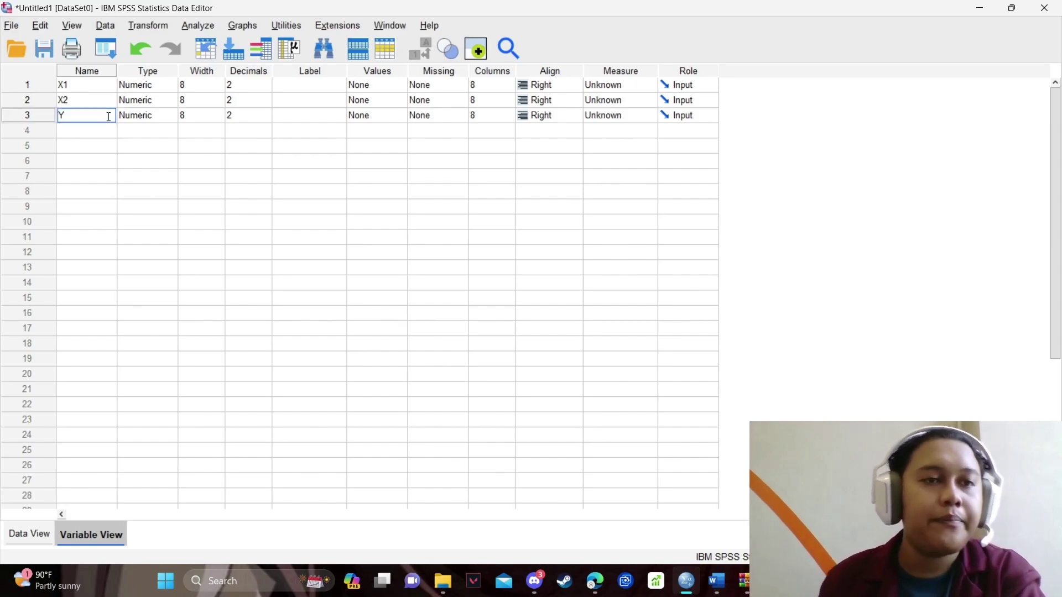
# - Set the decimals of X1, X2 and Y to 0
pyautogui.click(266, 88)
pyautogui.doubleClick(267, 90)
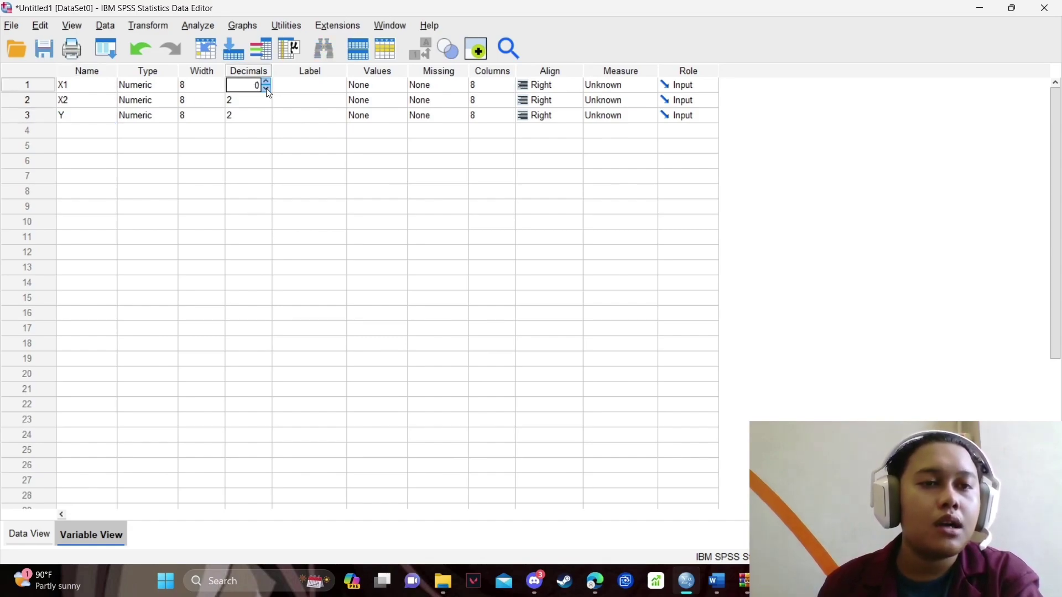
pyautogui.click(270, 102)
pyautogui.doubleClick(270, 101)
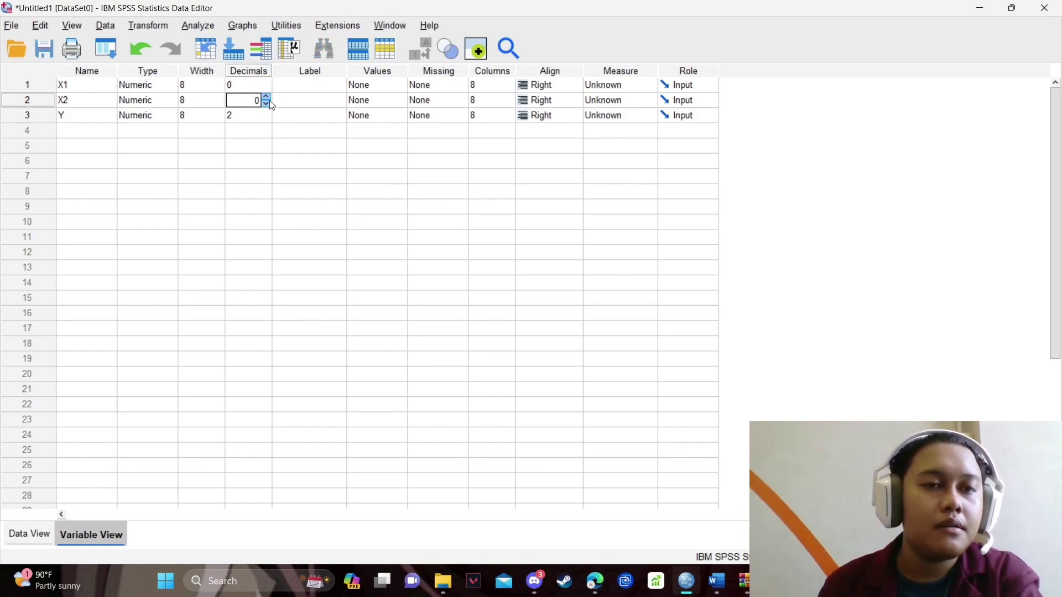
pyautogui.click(267, 121)
pyautogui.doubleClick(267, 121)
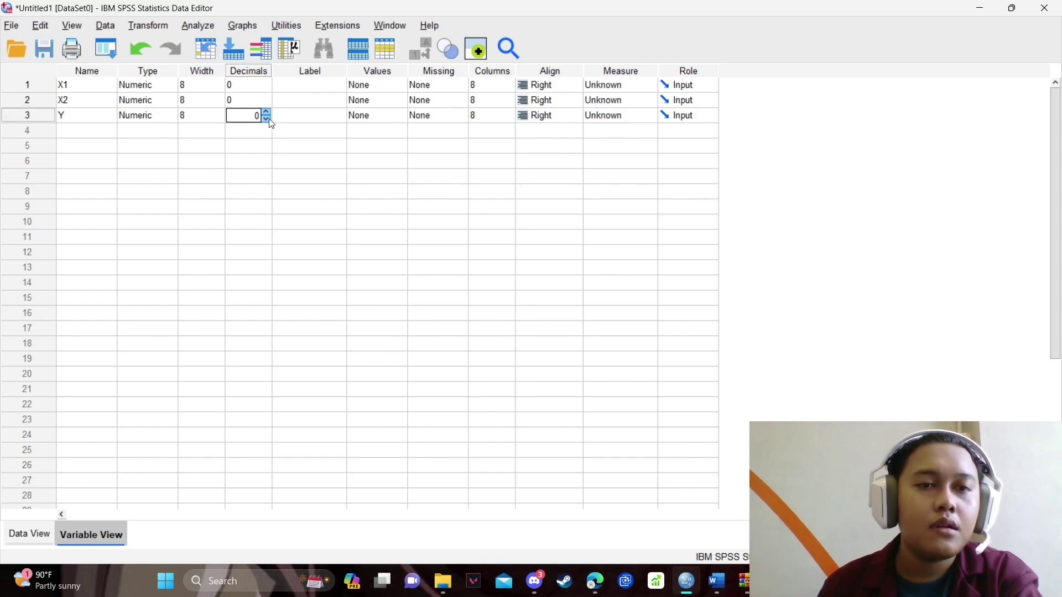
# - Set the measurement level of X1, X2 and Y to Scale and return to the data values
pyautogui.click(652, 85)
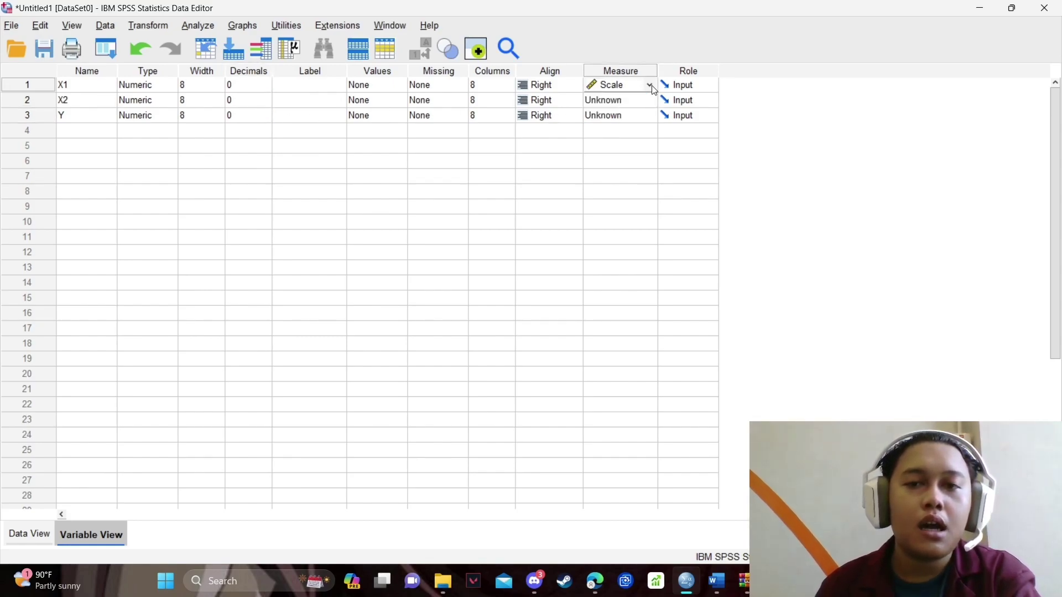
pyautogui.click(650, 103)
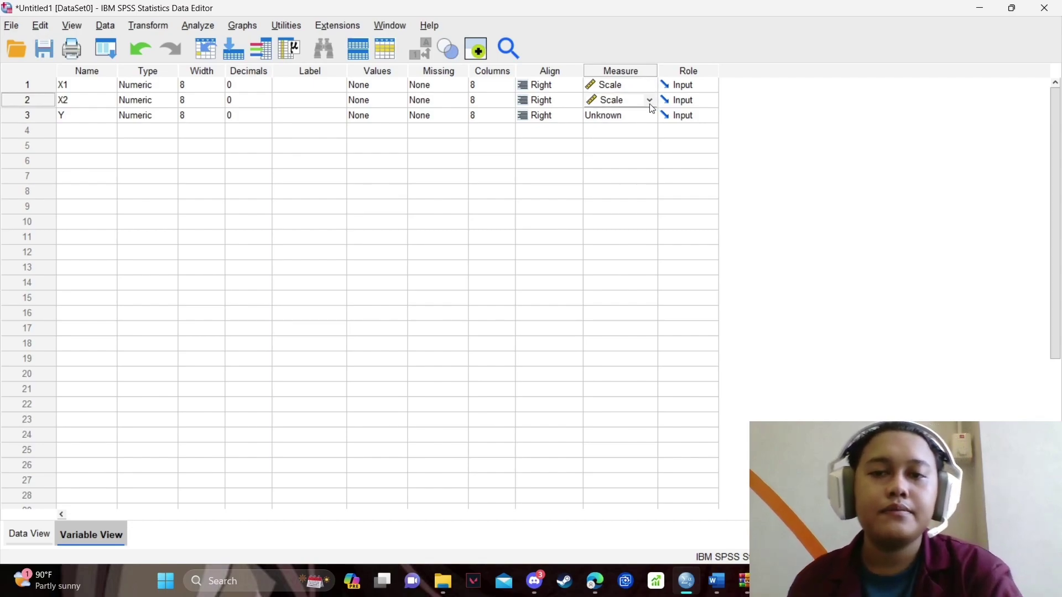
pyautogui.click(652, 118)
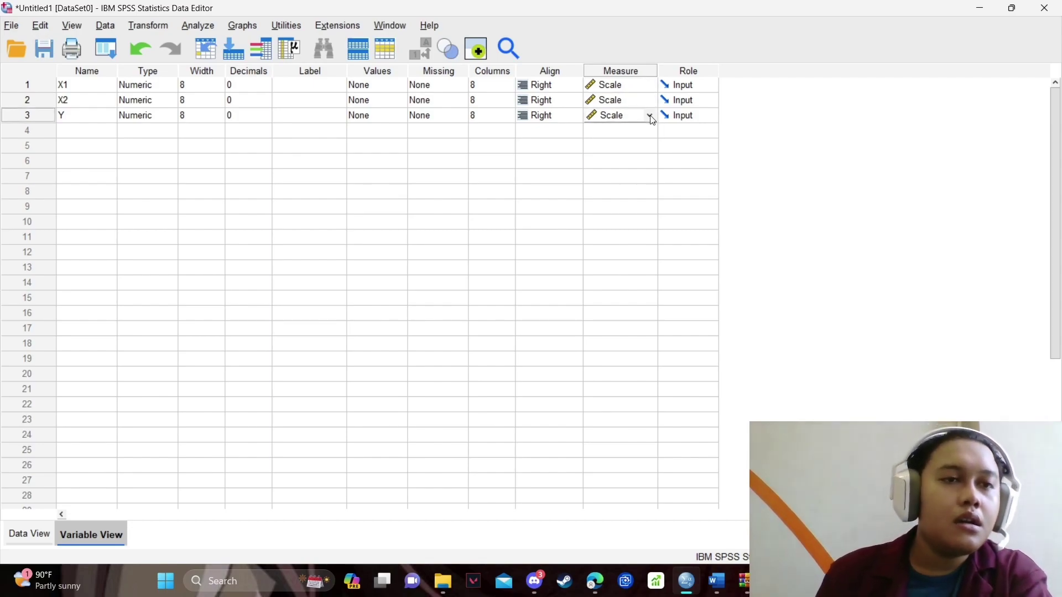
pyautogui.click(30, 534)
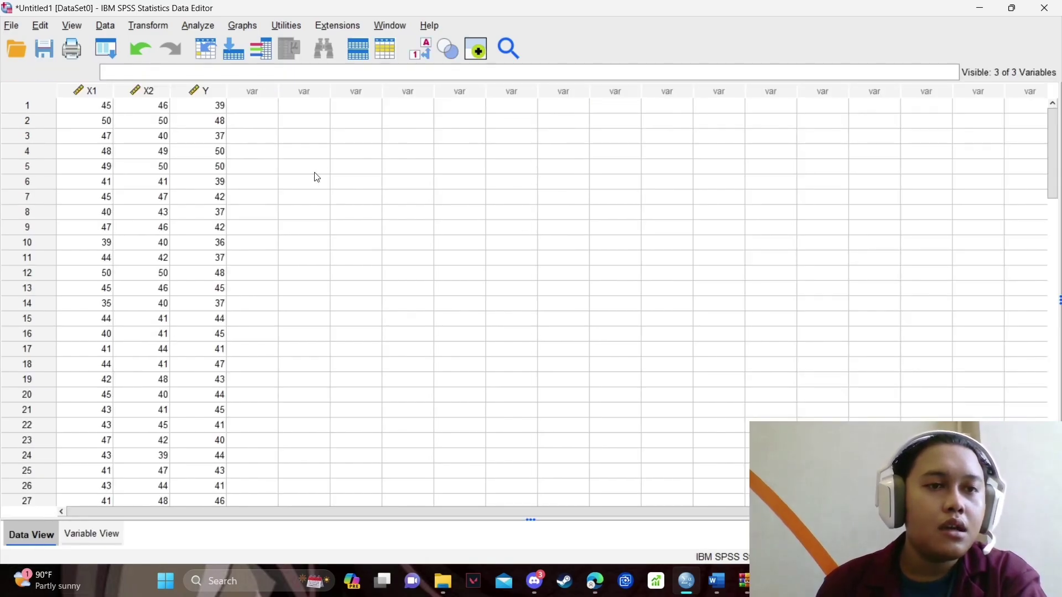
# - Set up a linear regression with Y as the dependent variable and X1 and X2 as the independent variables
pyautogui.click(198, 26)
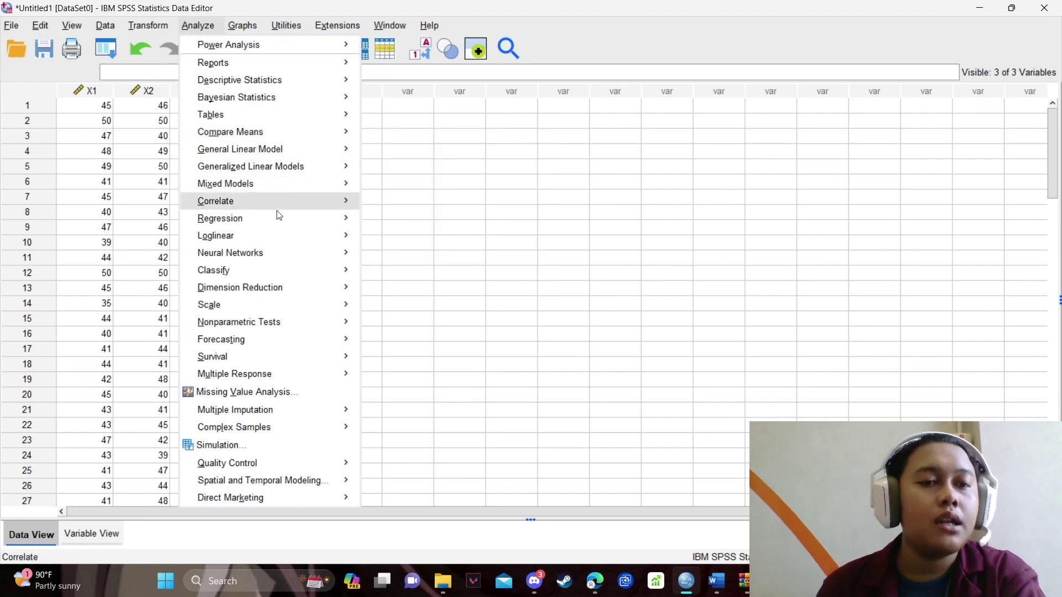
pyautogui.moveTo(280, 229)
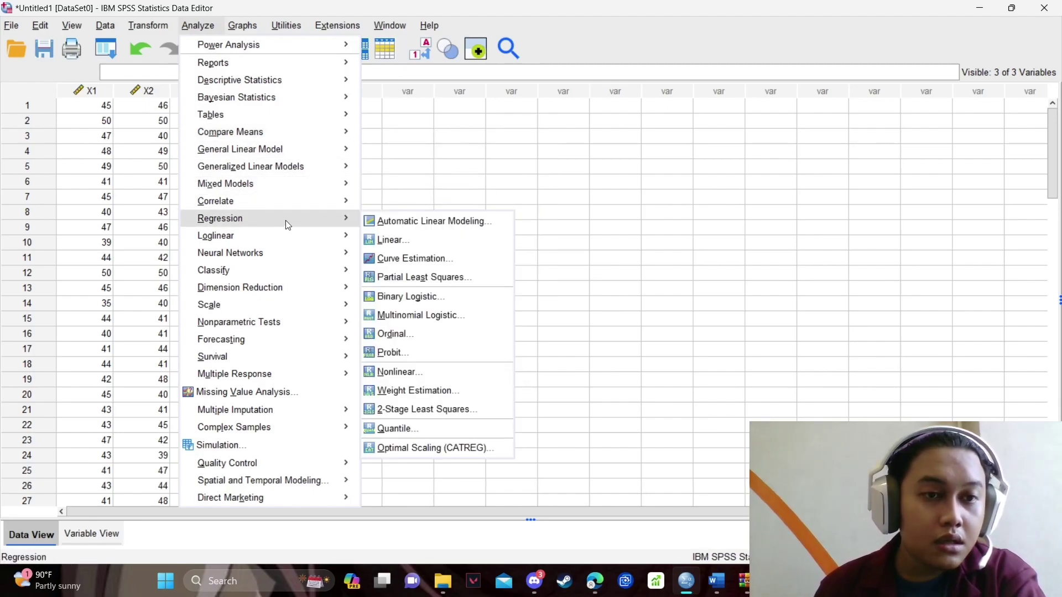
pyautogui.click(390, 240)
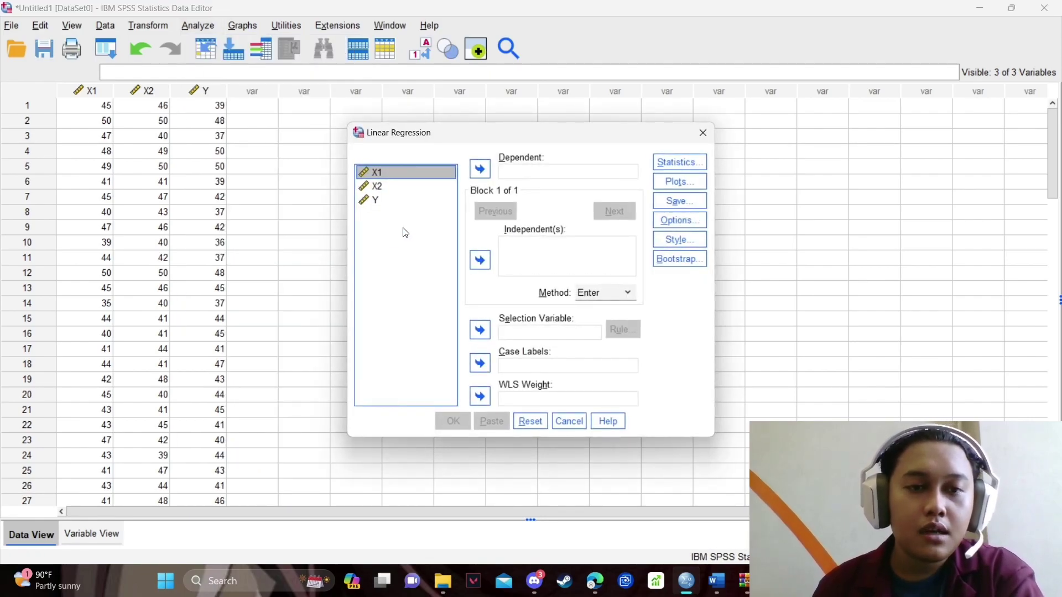
pyautogui.click(418, 202)
pyautogui.click(479, 170)
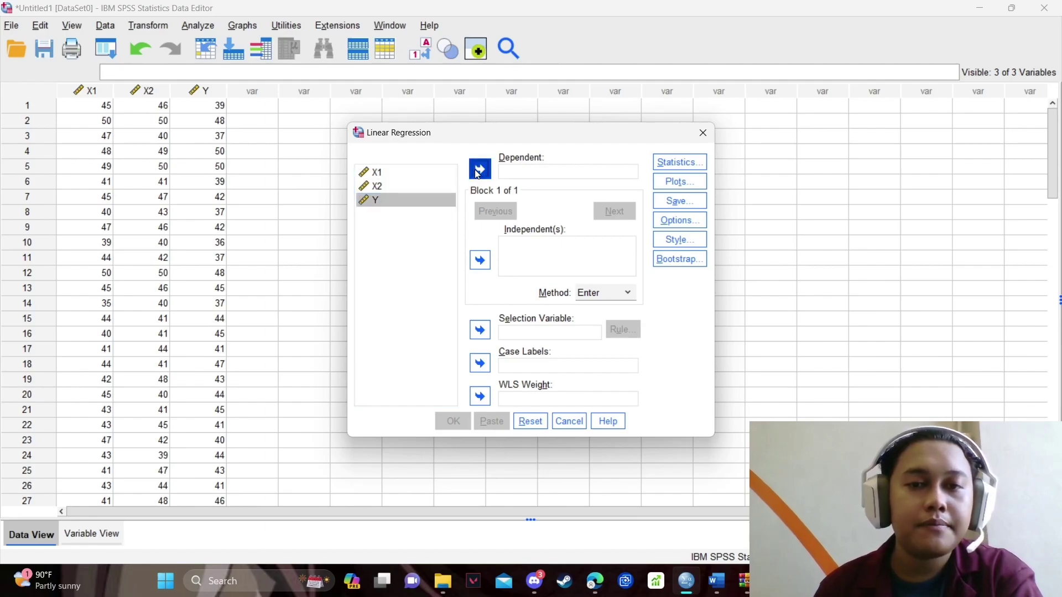
pyautogui.click(419, 175)
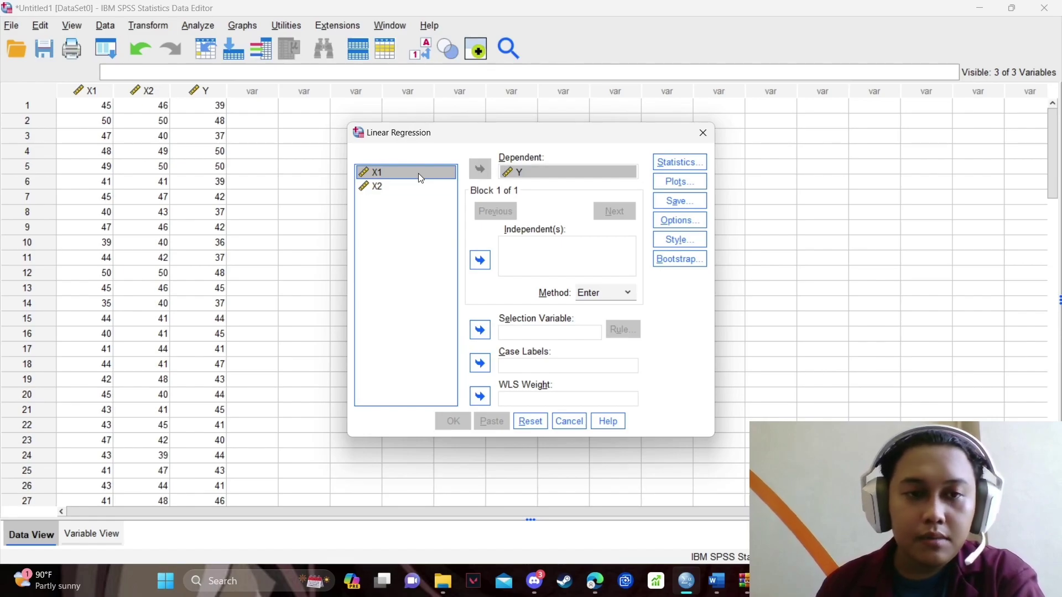
pyautogui.hotkey('shift', 'Down')
pyautogui.click(480, 260)
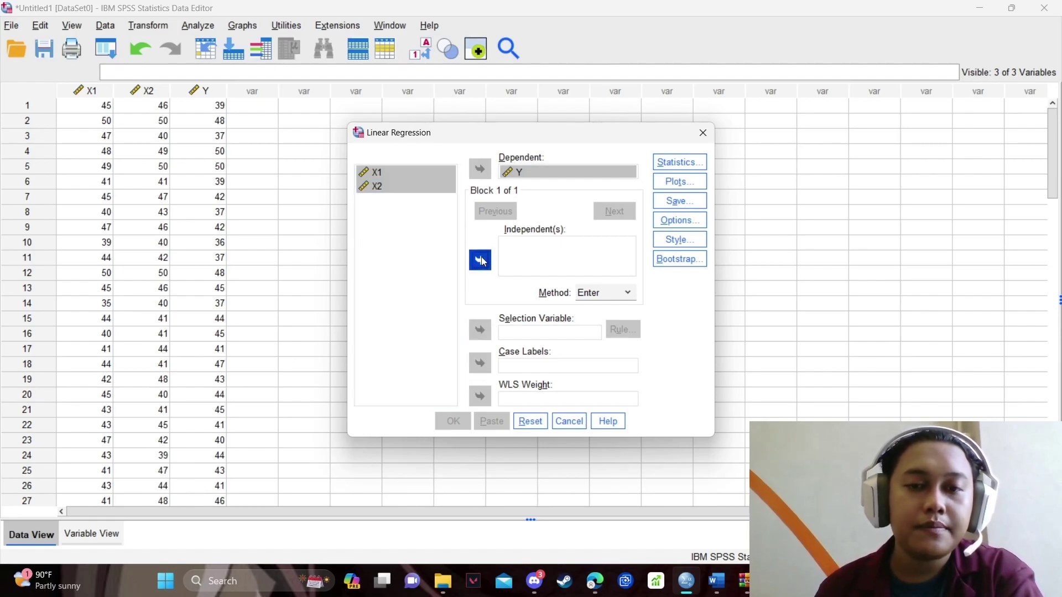
# - Set the linear regression to save unstandardized residuals
pyautogui.click(679, 201)
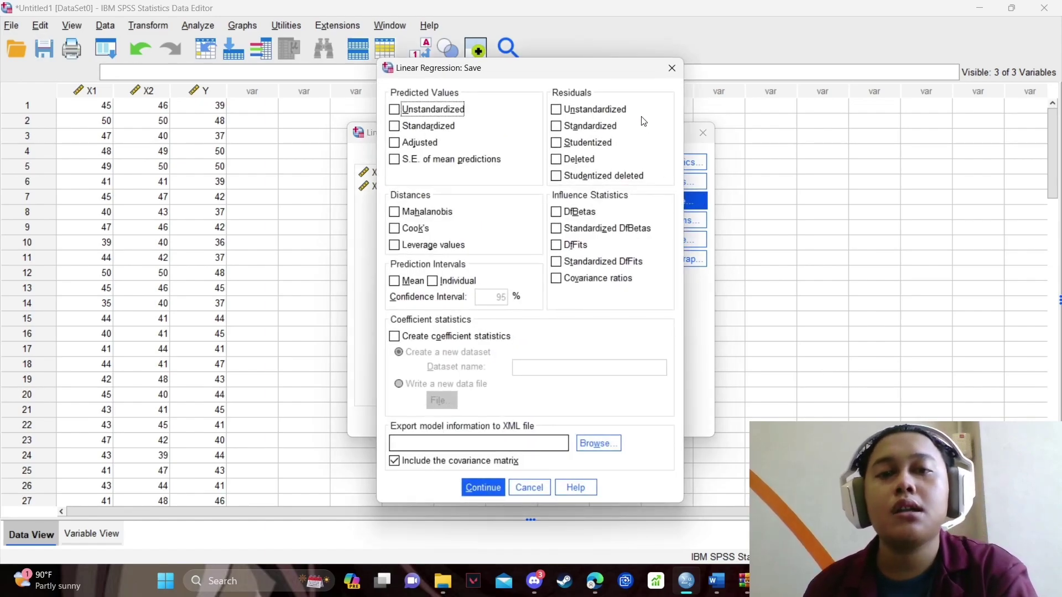
pyautogui.click(570, 109)
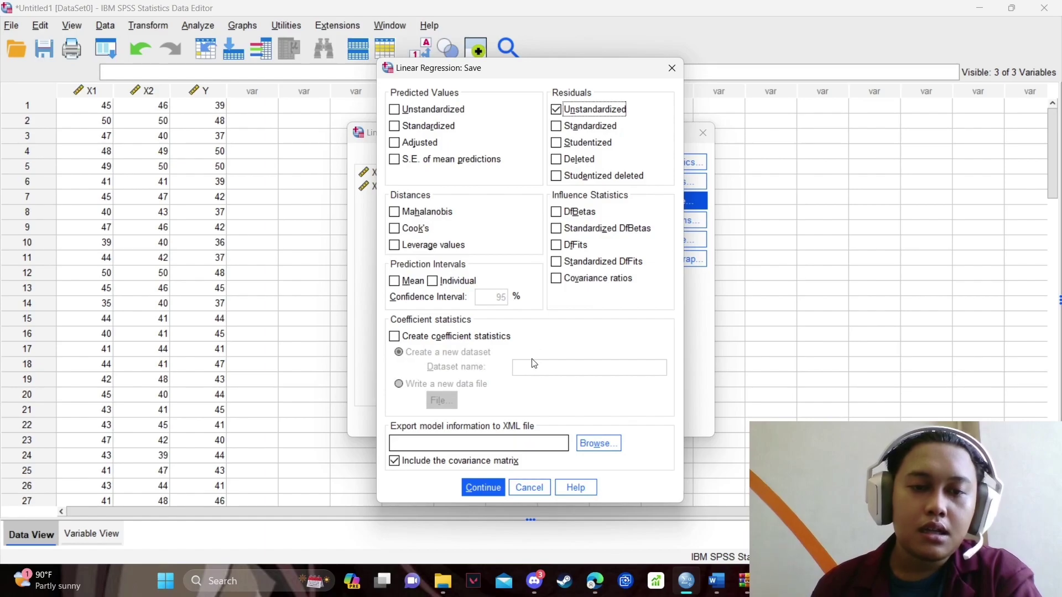
pyautogui.click(489, 488)
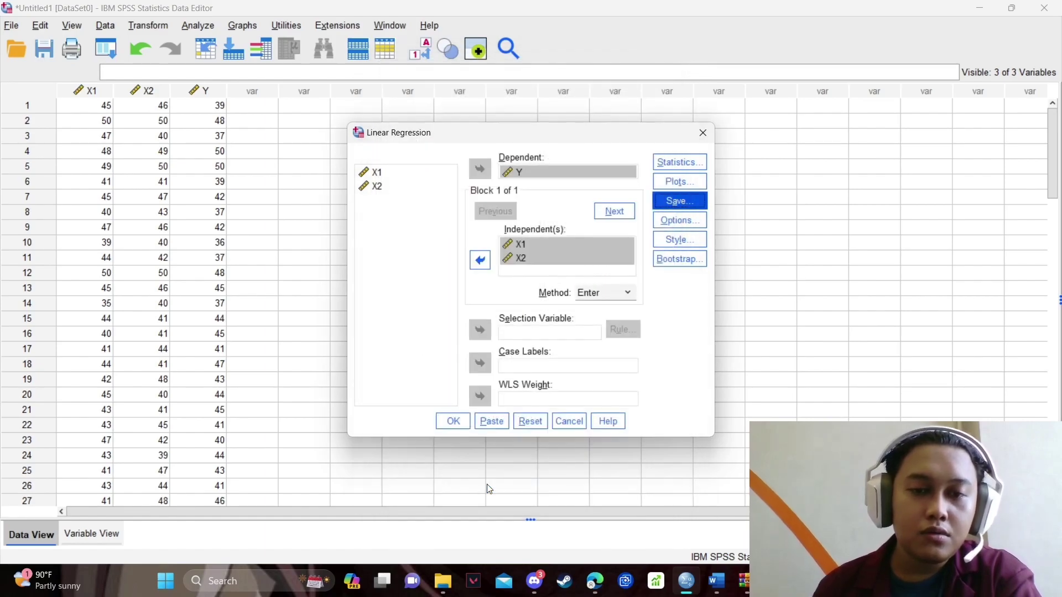
# - Run the linear regression on Y, look through its output and return to the data set
pyautogui.click(453, 423)
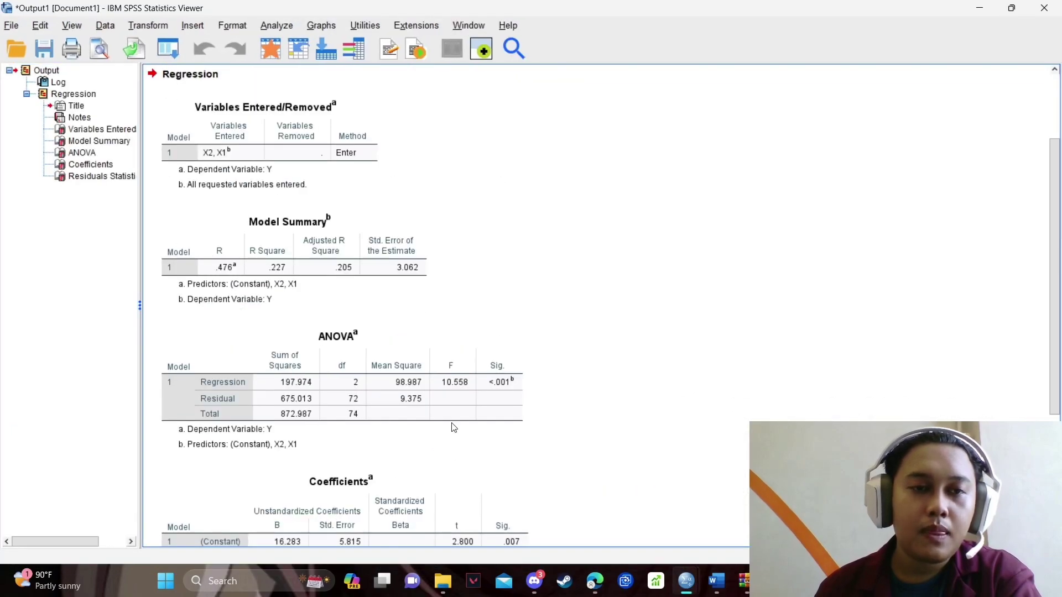
pyautogui.scroll(-3, 463, 359)
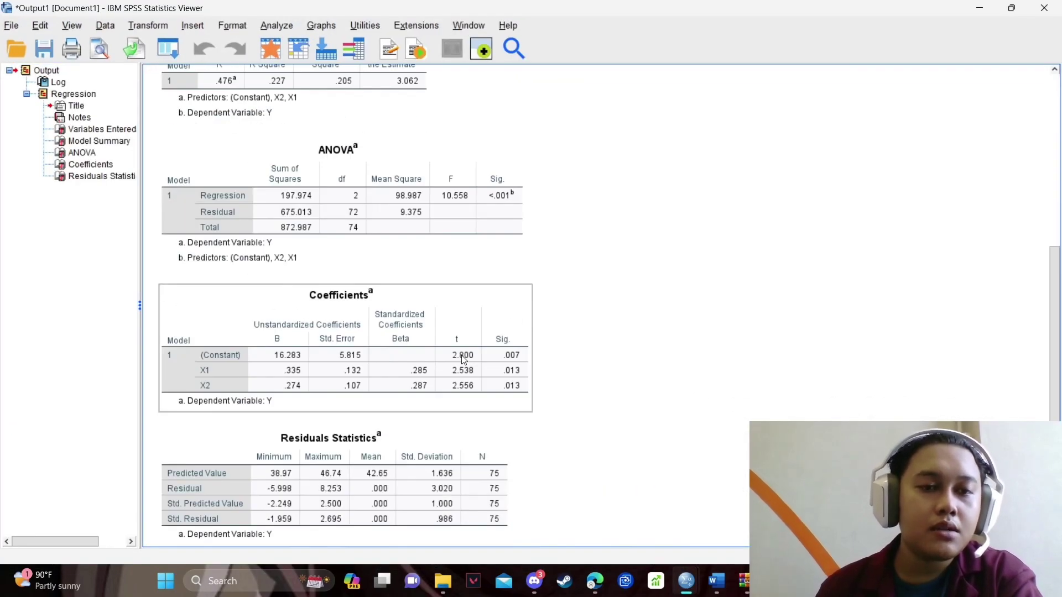
pyautogui.scroll(3, 464, 359)
pyautogui.scroll(-2, 462, 360)
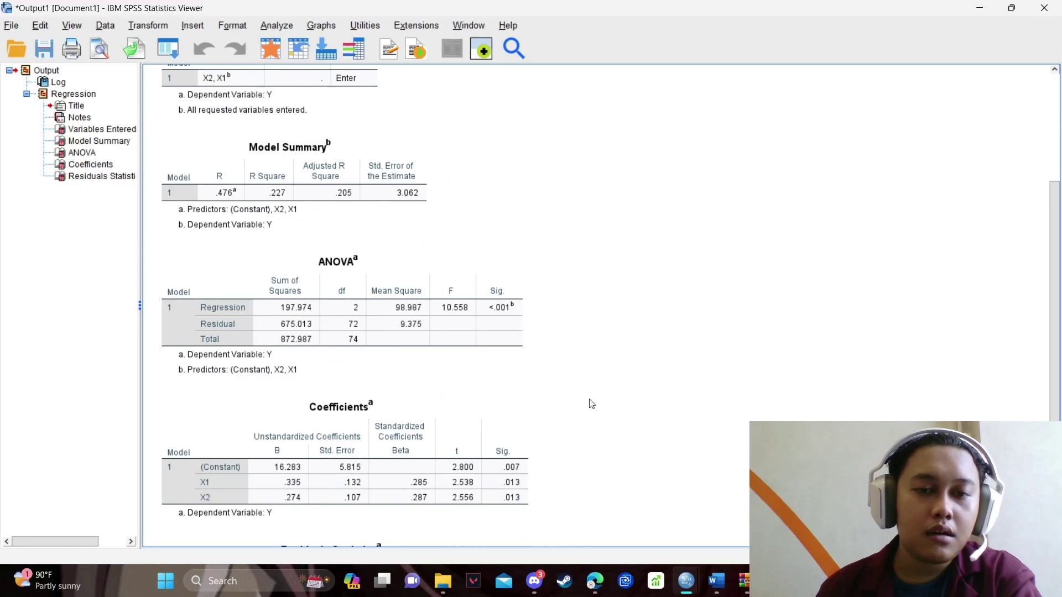
pyautogui.moveTo(694, 589)
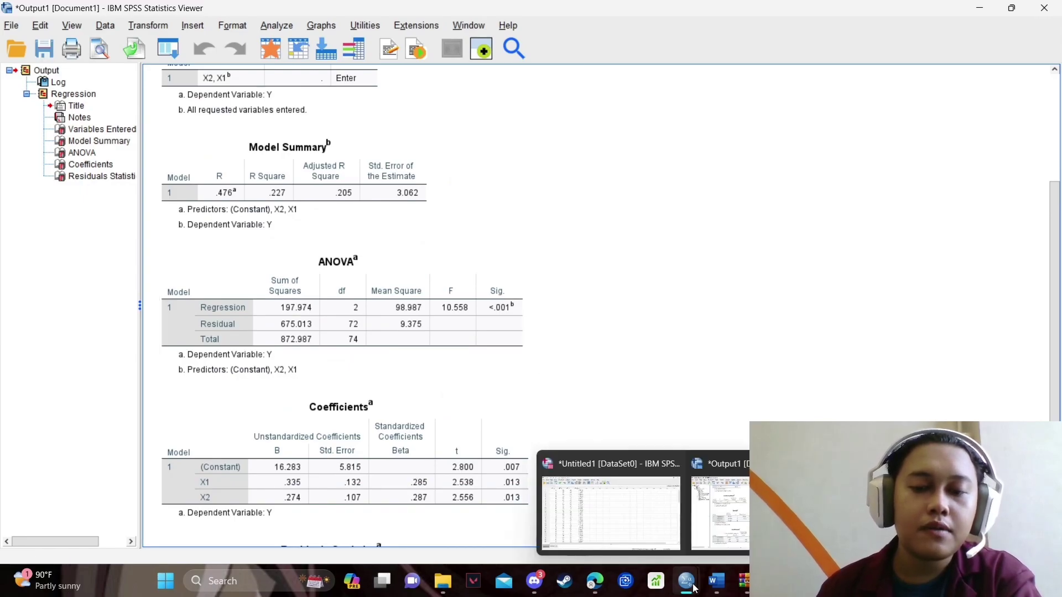
pyautogui.click(639, 507)
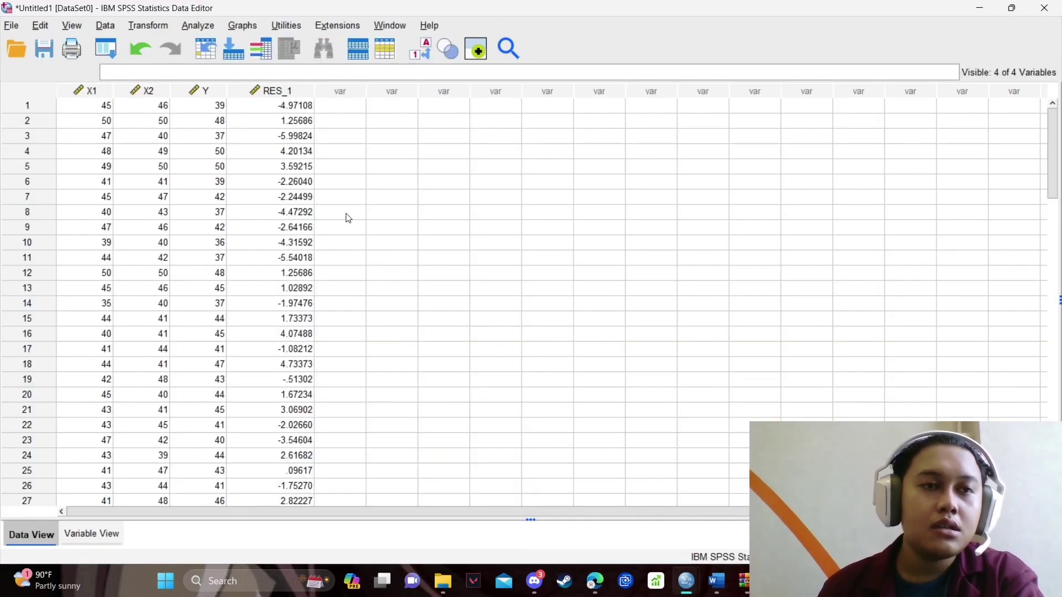
# - Compute a new variable ABS_RES as the absolute value of the unstandardized residuals, ABS(RES_1)
pyautogui.click(156, 27)
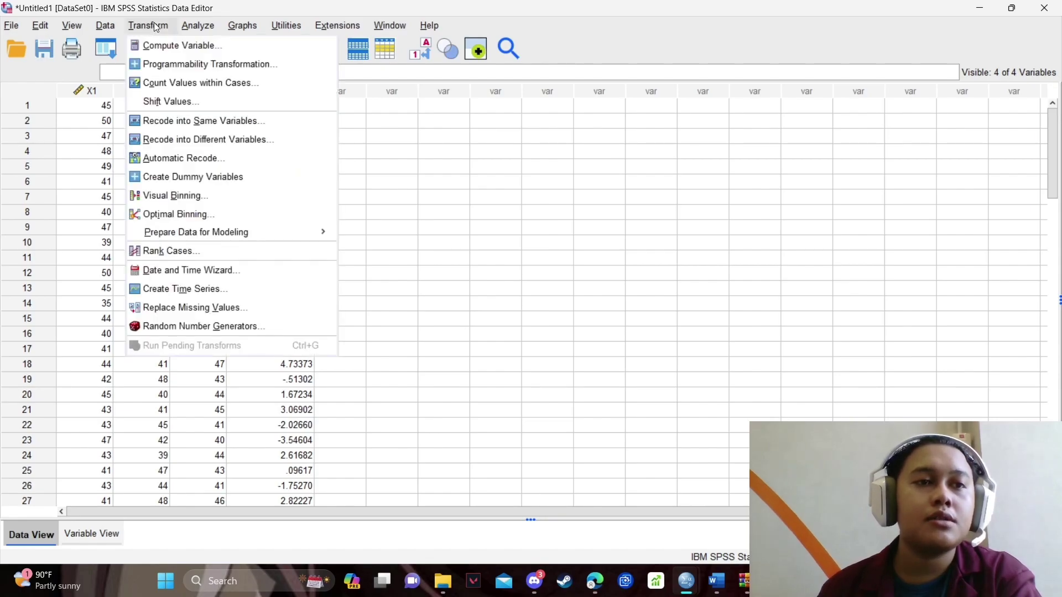
pyautogui.click(189, 45)
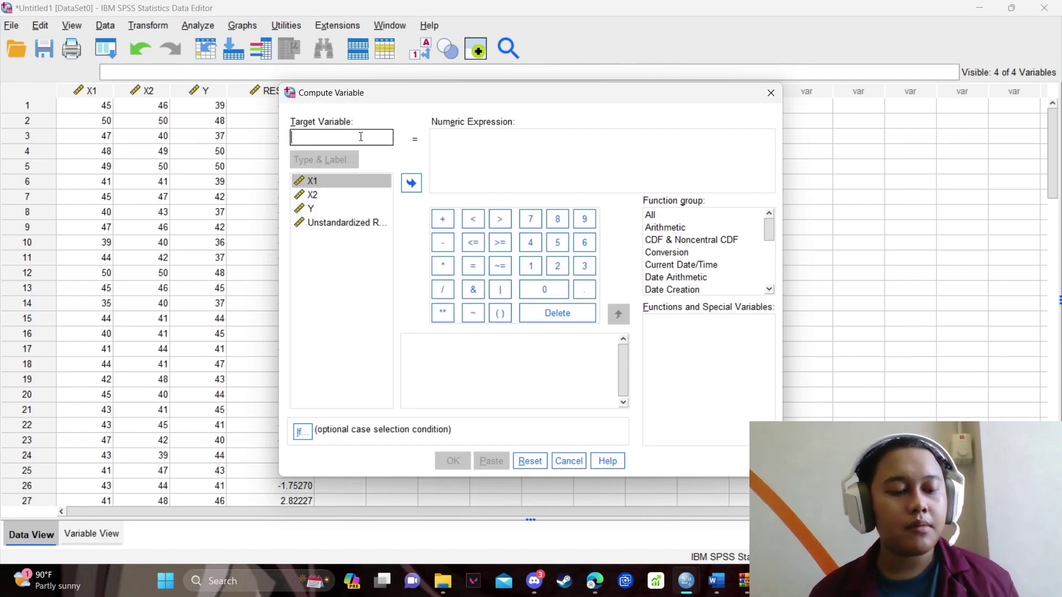
pyautogui.write('ABS')
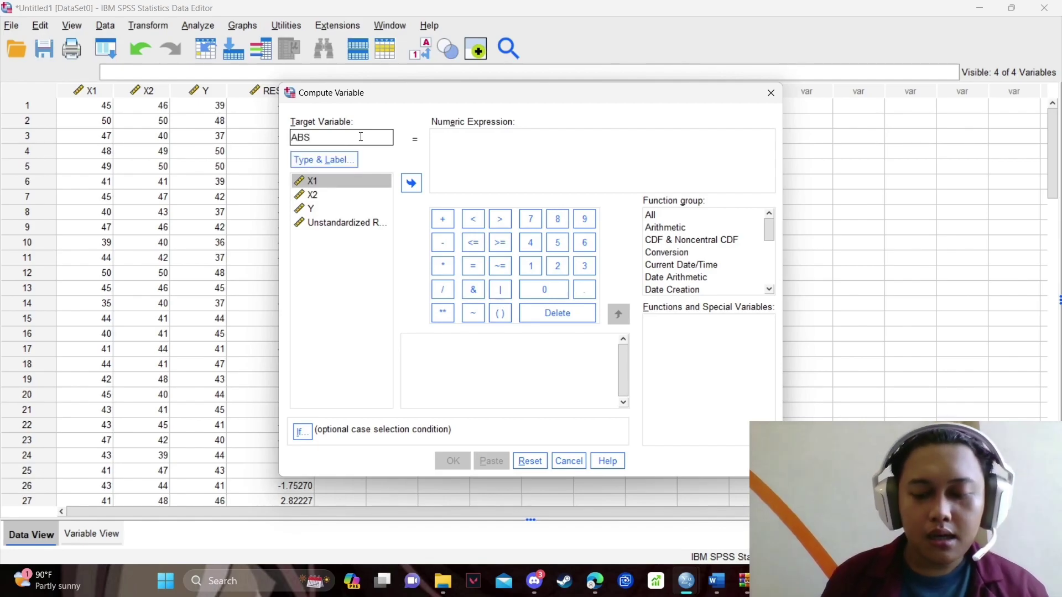
pyautogui.write('_')
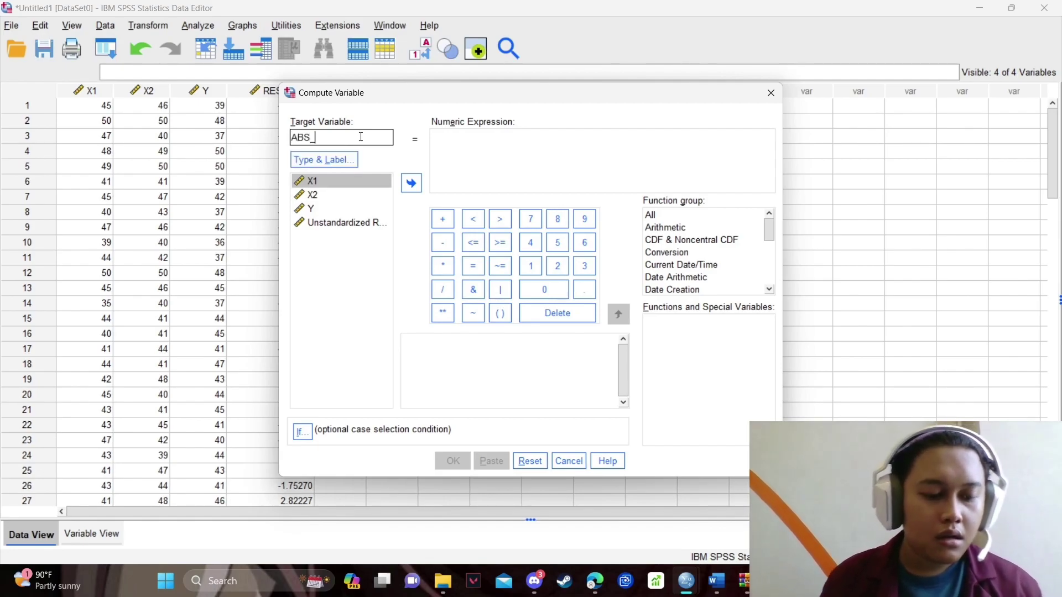
pyautogui.write('RES')
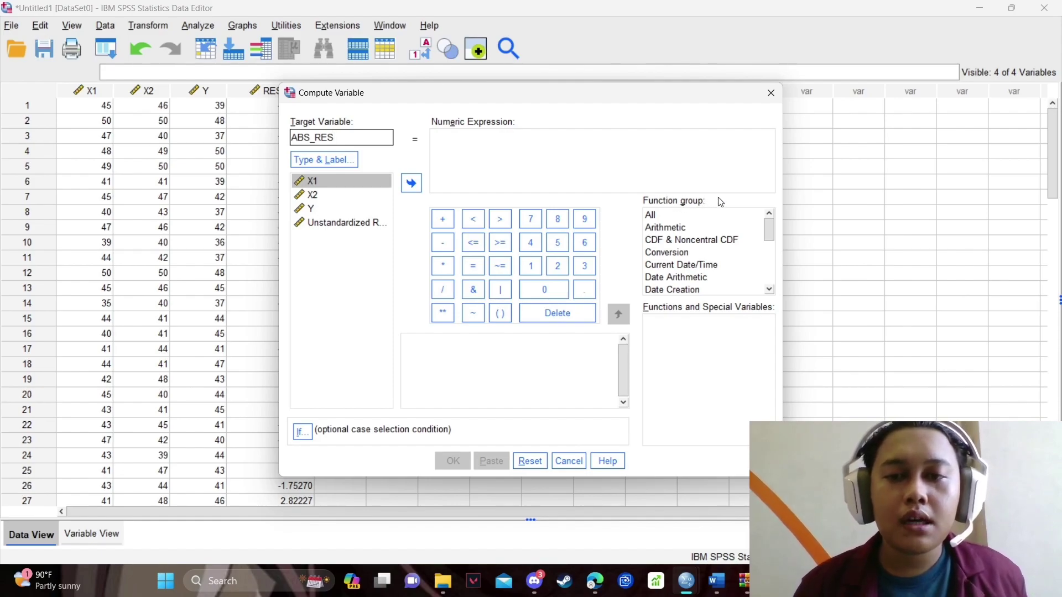
pyautogui.click(687, 231)
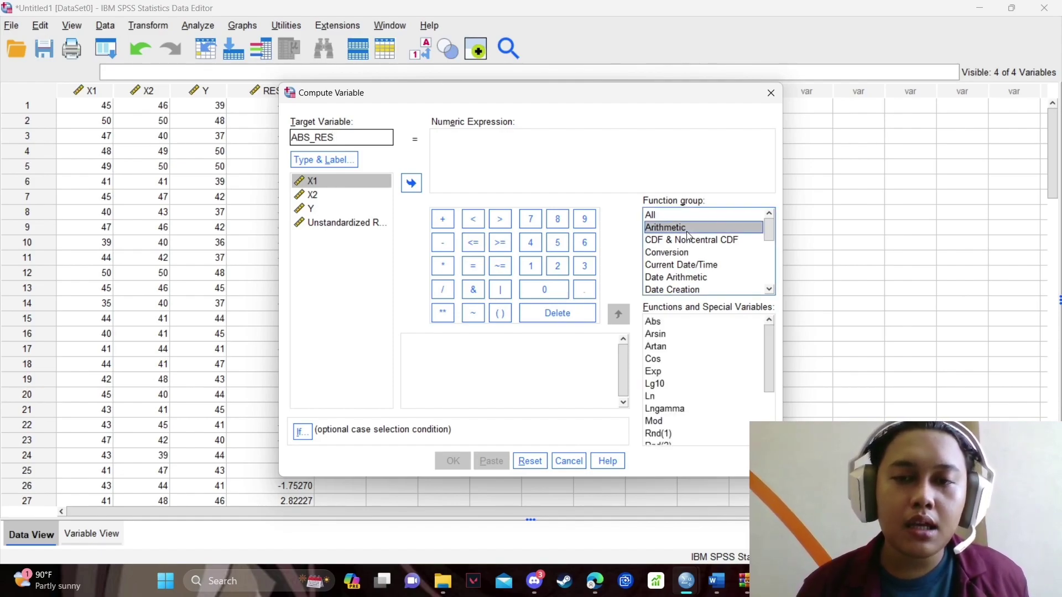
pyautogui.doubleClick(686, 323)
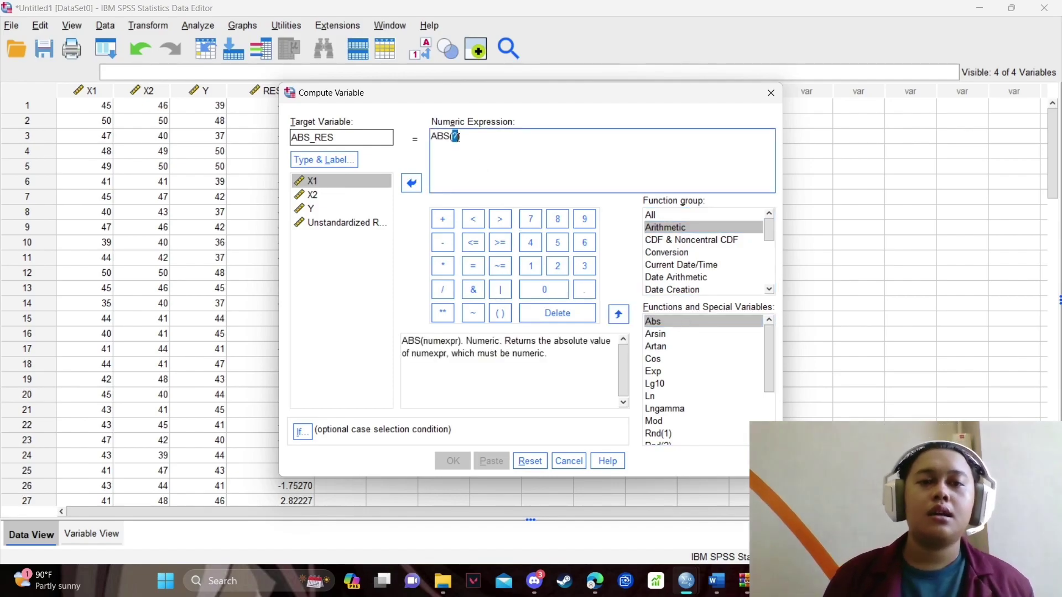
pyautogui.doubleClick(328, 223)
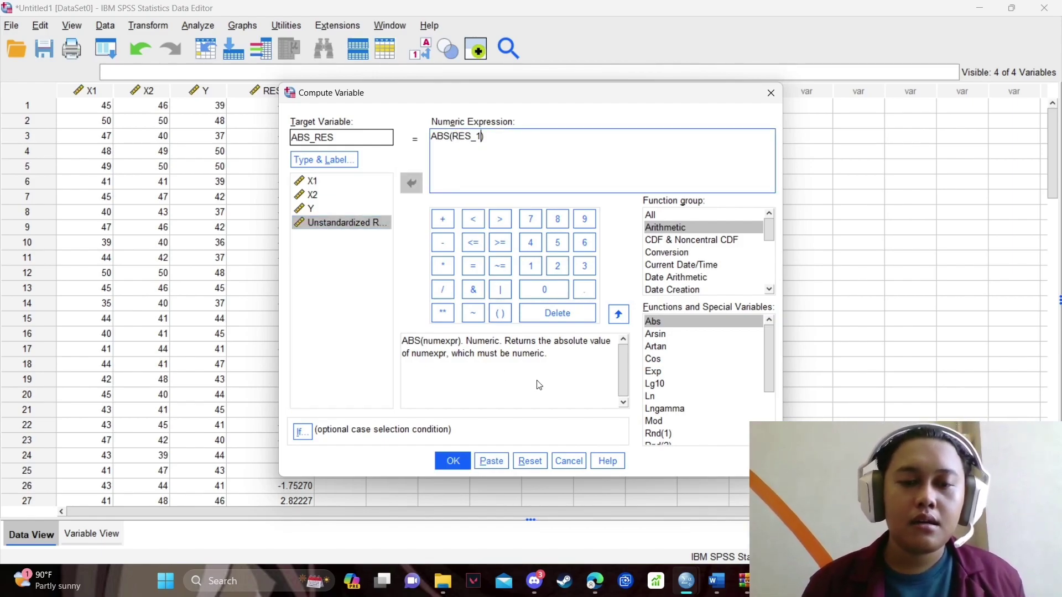
pyautogui.click(452, 461)
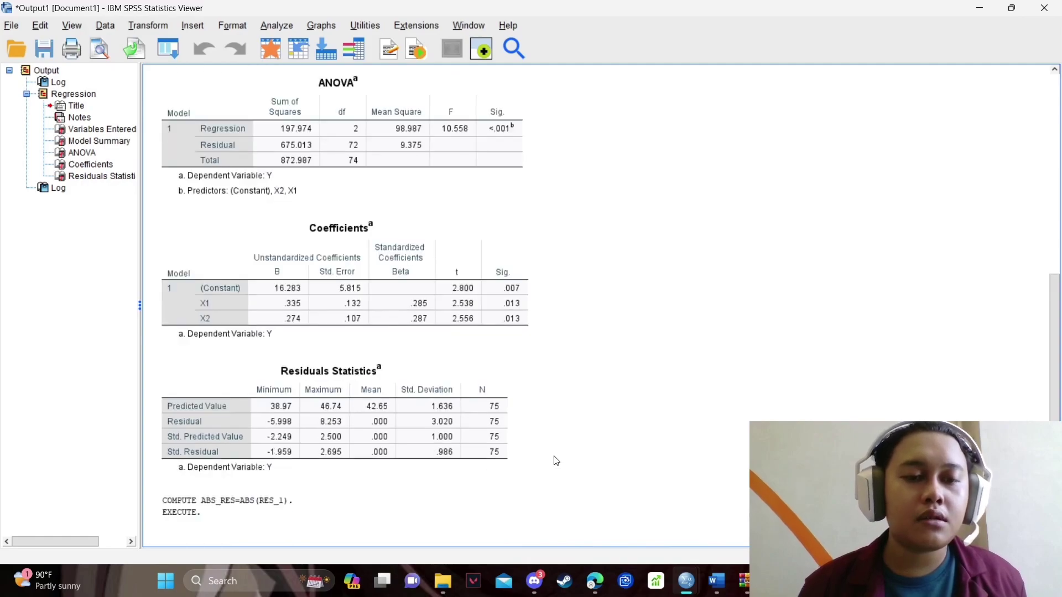
# - Review the output log and regression tables, and return to the data set to check the computed variable
pyautogui.scroll(6, 557, 461)
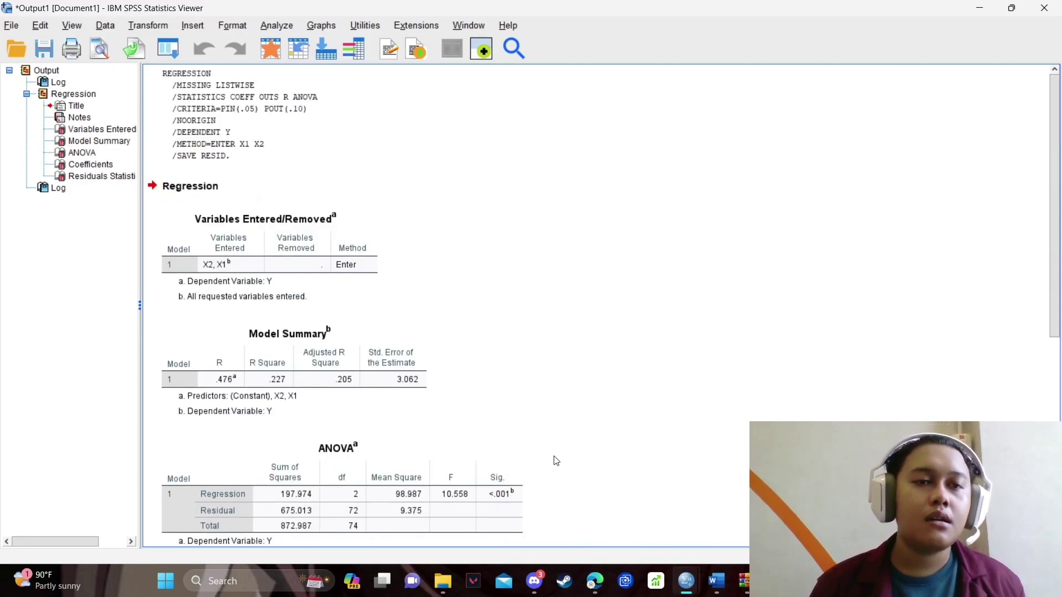
pyautogui.scroll(-6, 557, 462)
pyautogui.scroll(1, 557, 461)
pyautogui.scroll(-1, 557, 461)
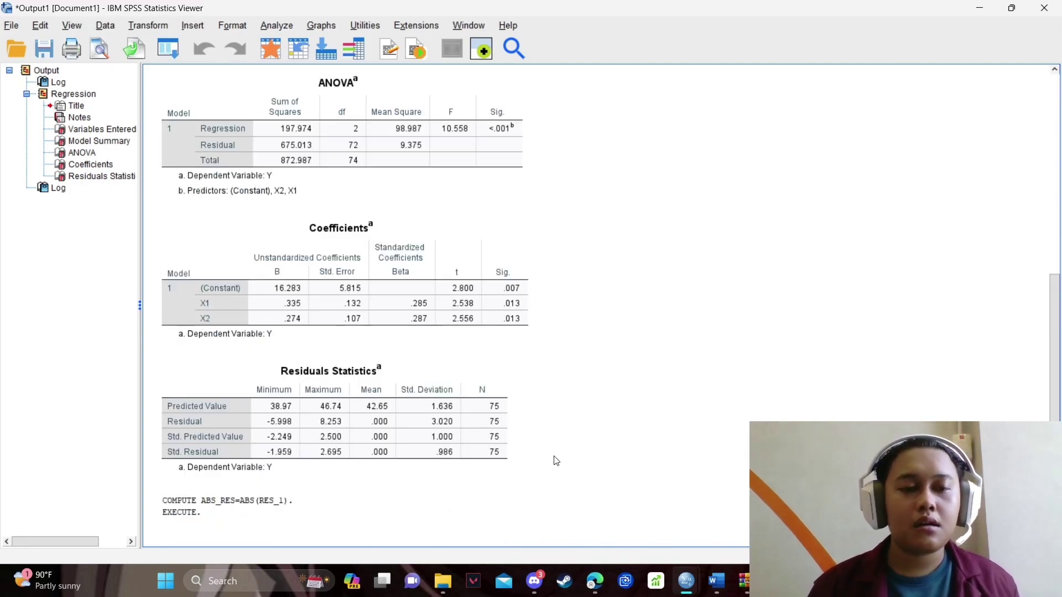
pyautogui.moveTo(685, 581)
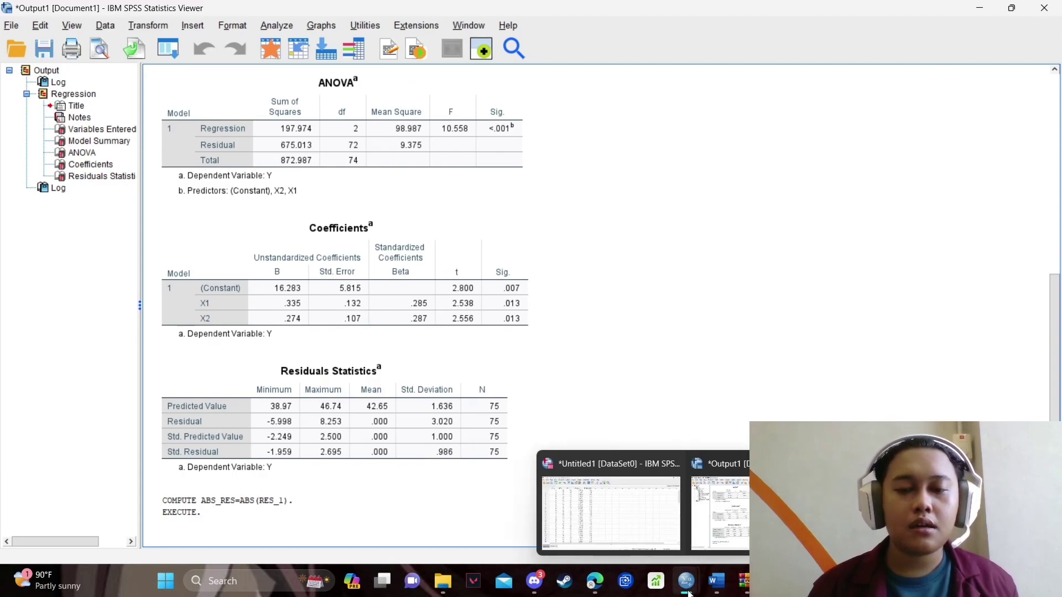
pyautogui.click(682, 546)
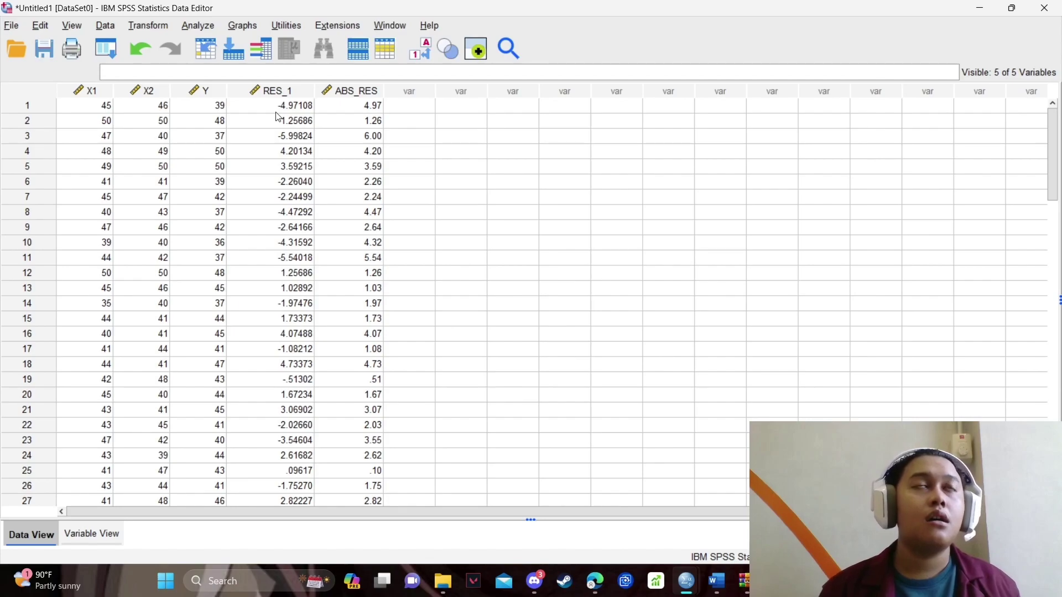
# - Run a linear regression with ABS_RES replacing Y as the dependent variable and X1 and X2 as the independent variables
pyautogui.click(196, 25)
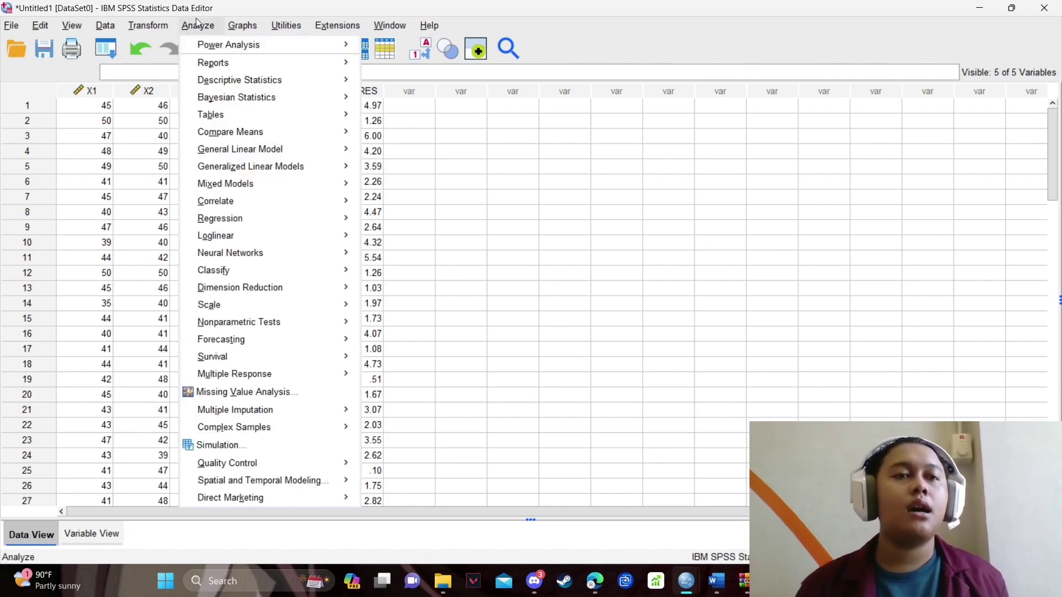
pyautogui.moveTo(274, 128)
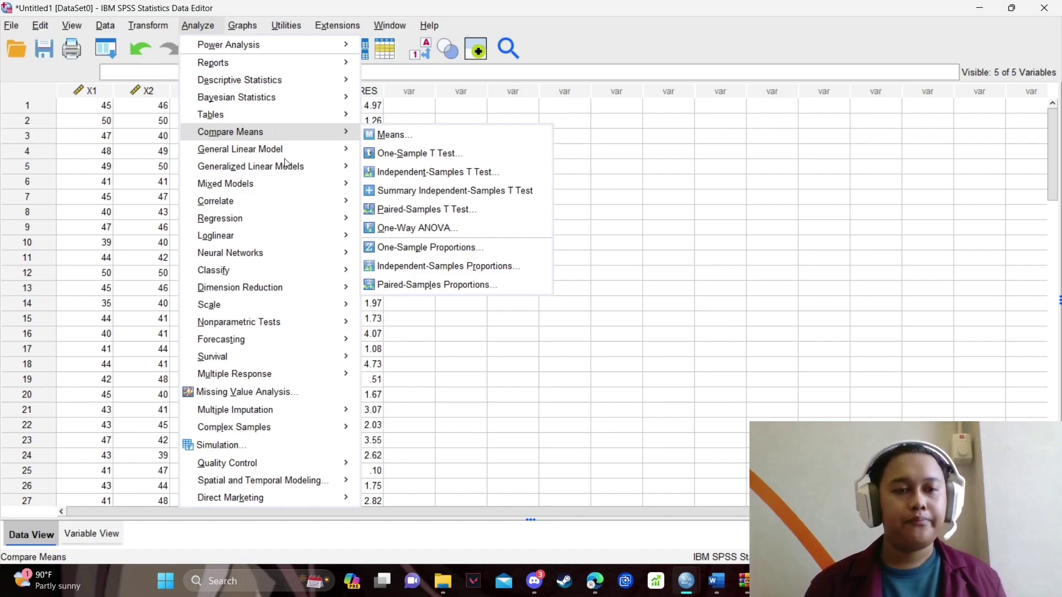
pyautogui.moveTo(305, 216)
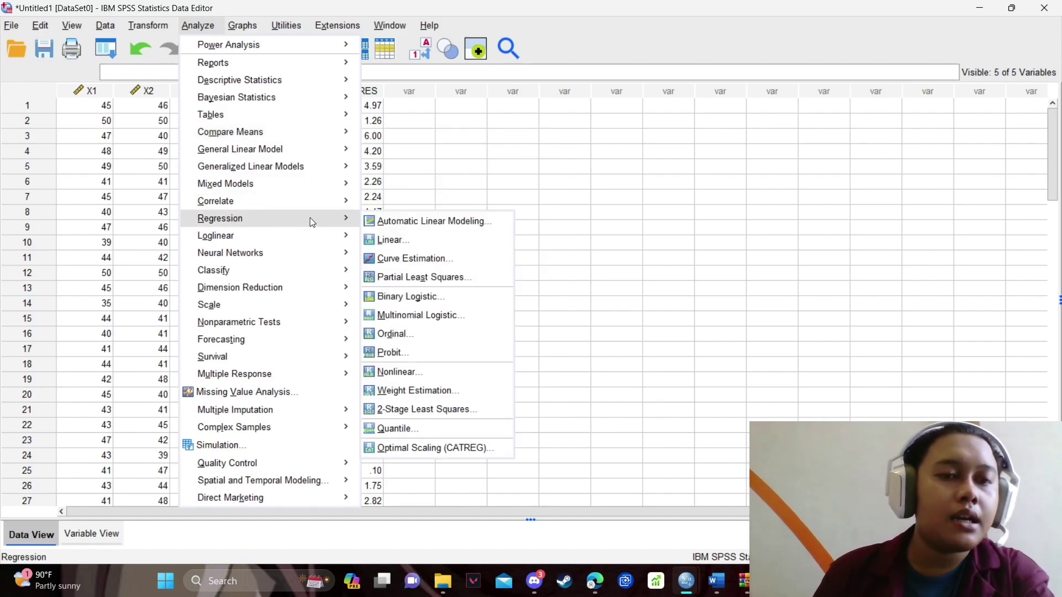
pyautogui.click(409, 240)
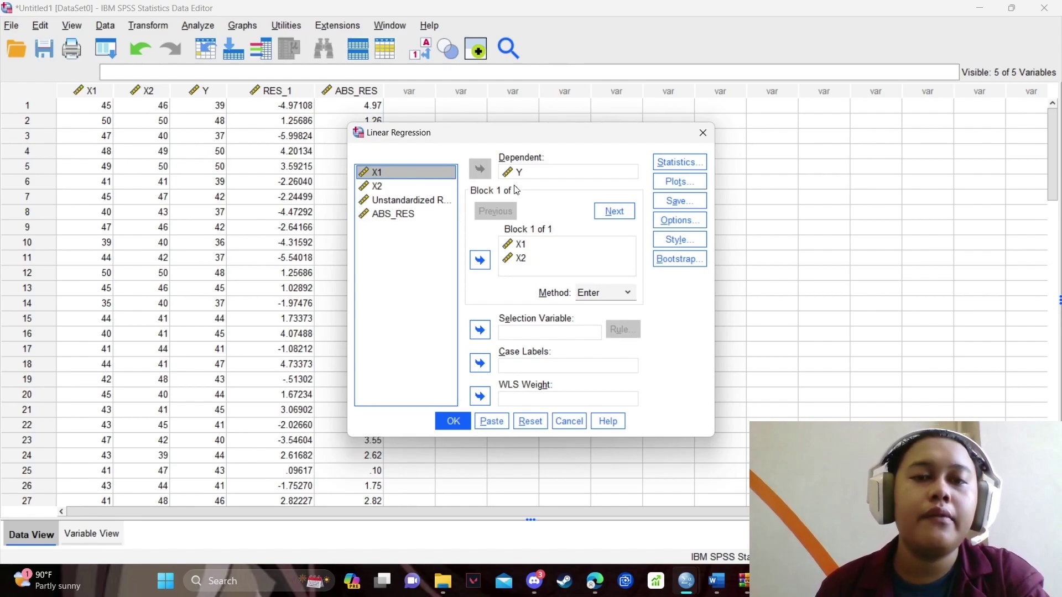
pyautogui.click(543, 171)
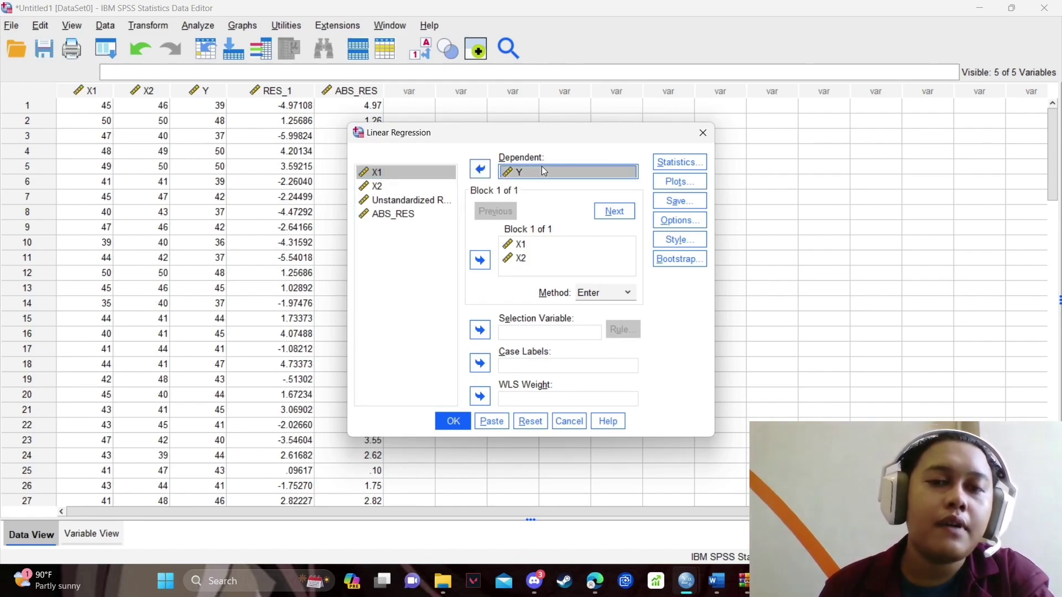
pyautogui.click(481, 170)
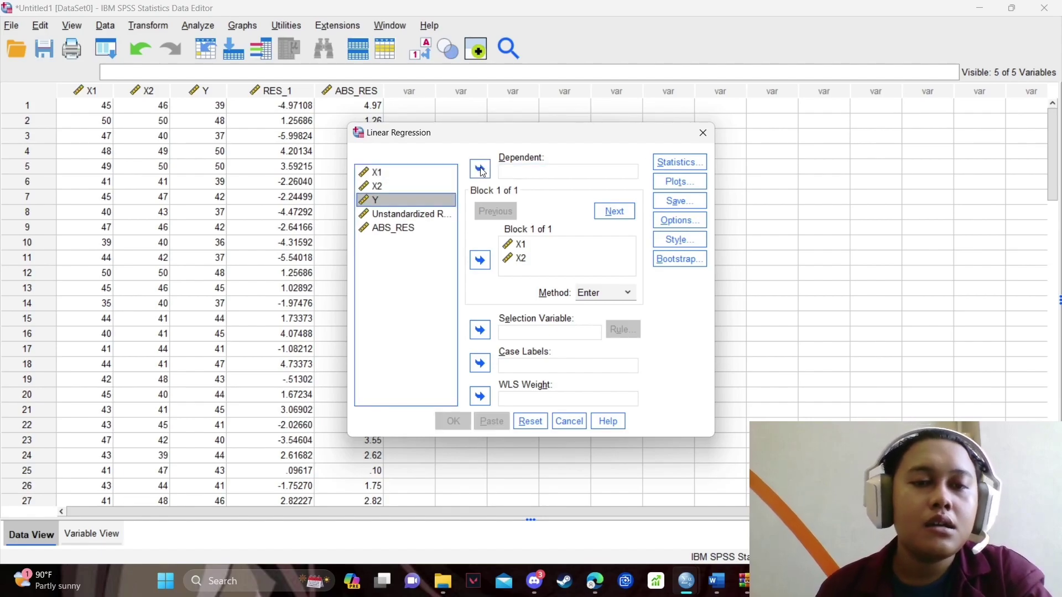
pyautogui.click(420, 227)
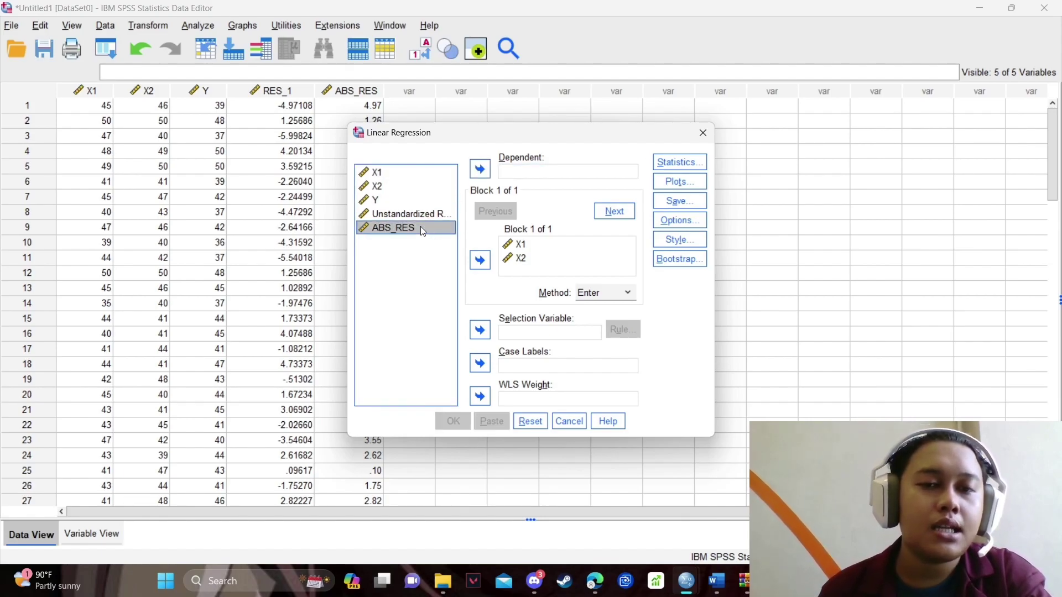
pyautogui.click(485, 170)
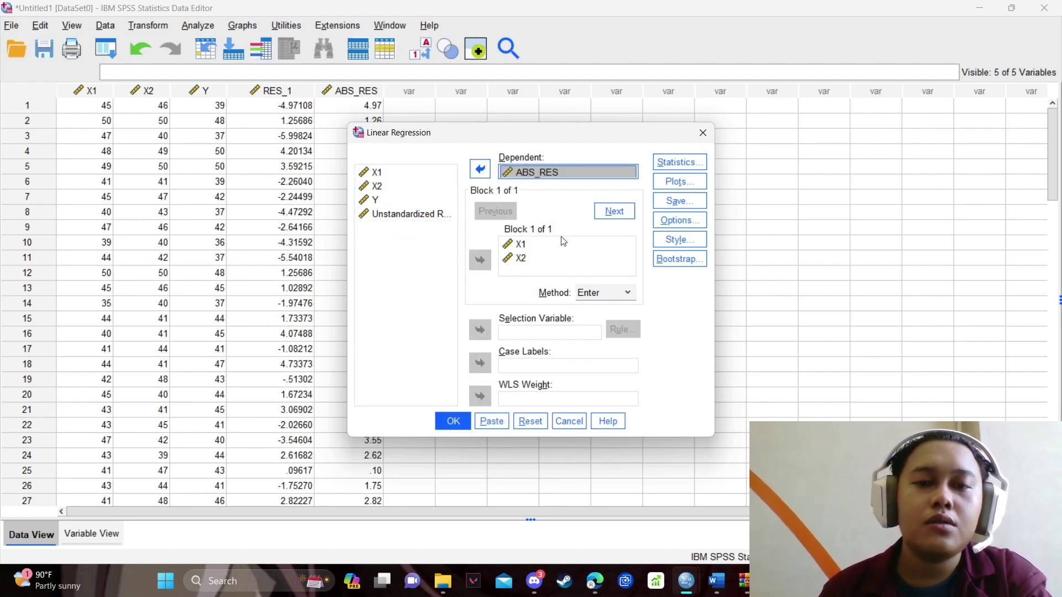
pyautogui.click(453, 422)
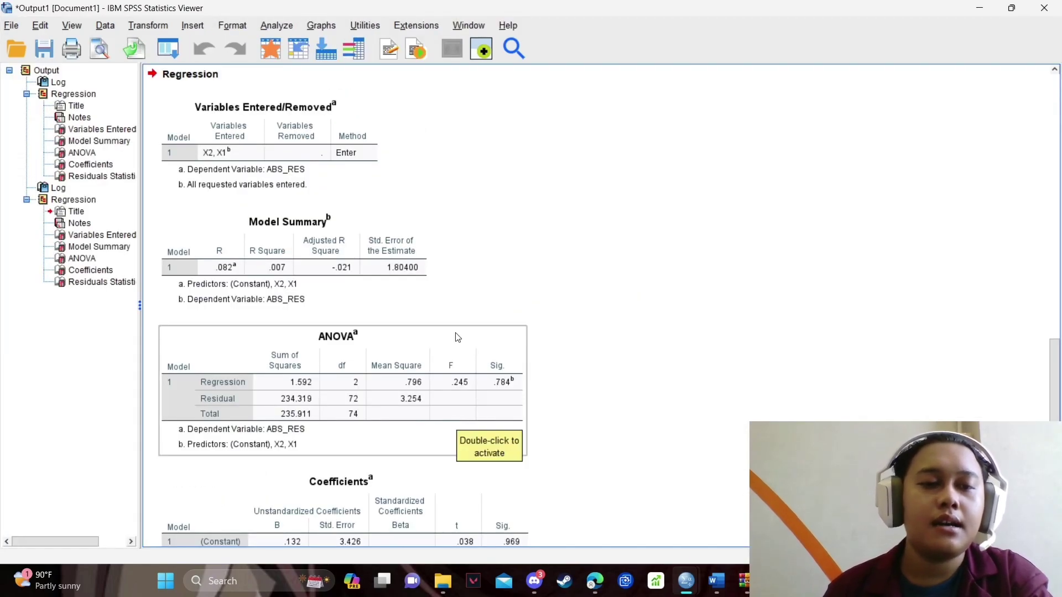
# - Compare the Sig. values of X1 and X2 in the Coefficients table with the Glejser test criteria in the Notepad notes, and minimize the notes
pyautogui.scroll(-5, 458, 338)
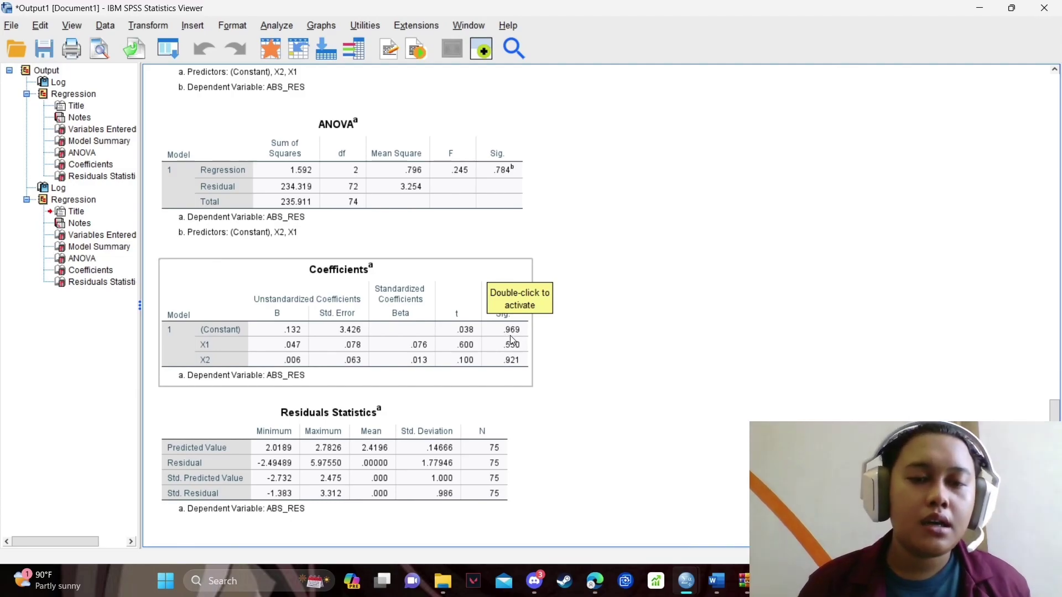
pyautogui.click(470, 287)
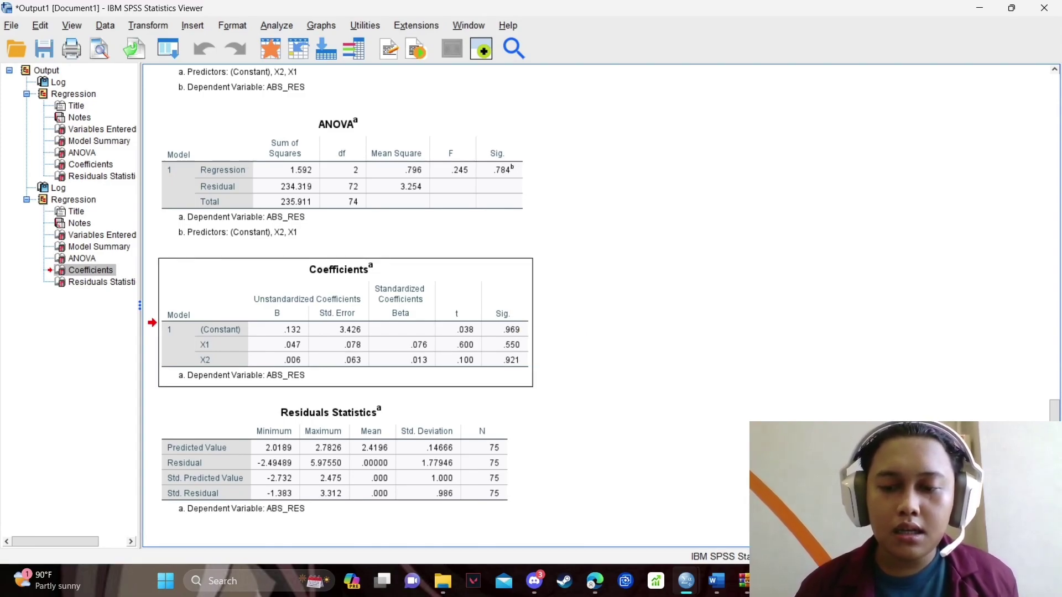
pyautogui.hotkey('alt', 'Tab')
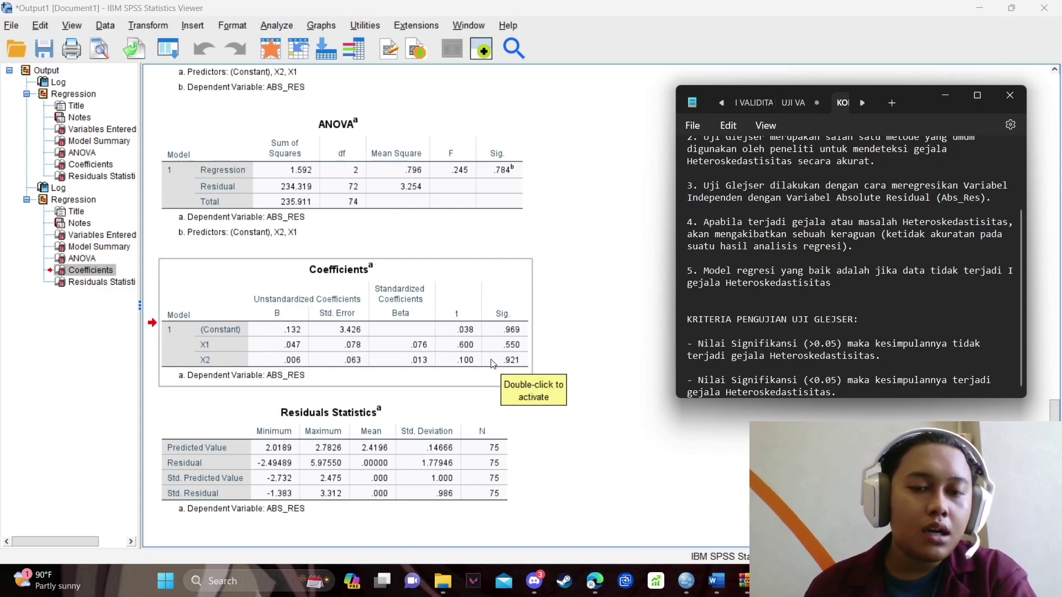
pyautogui.click(522, 373)
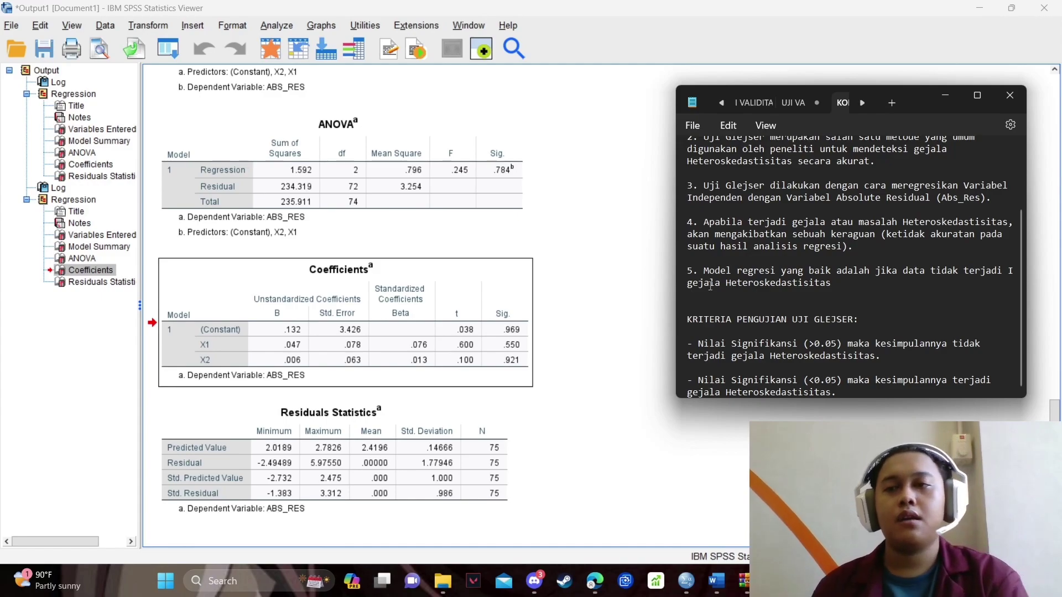
pyautogui.click(946, 96)
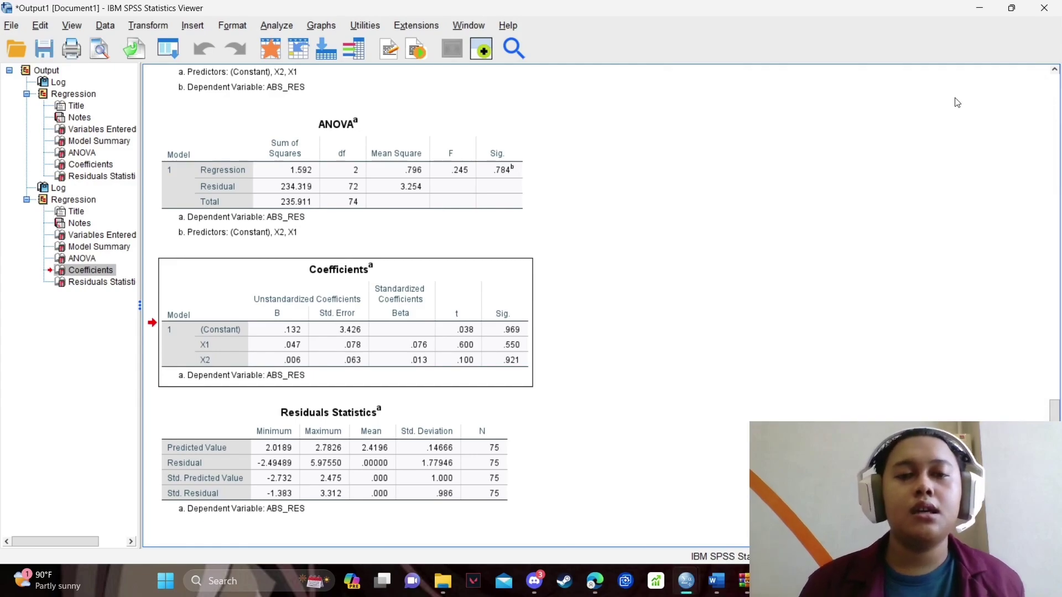